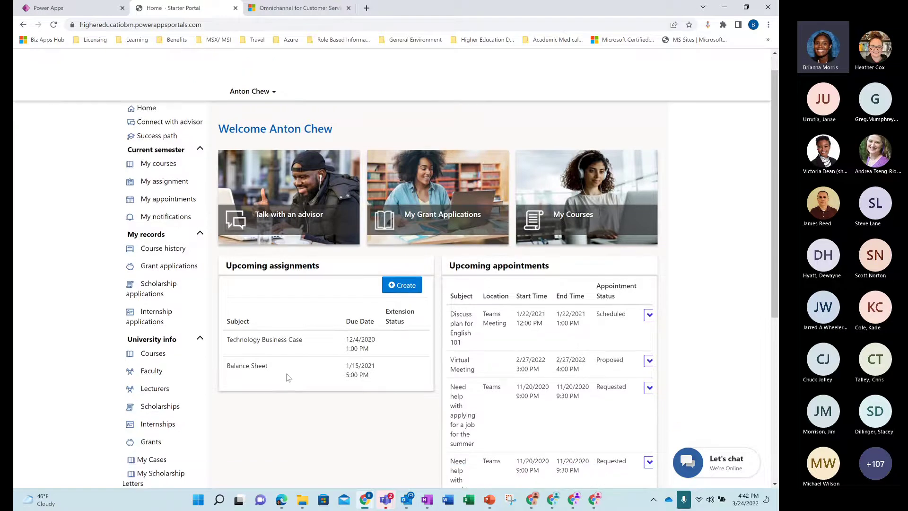
Step: Open My Cases in the portal to list the three in-progress cases
click(159, 446)
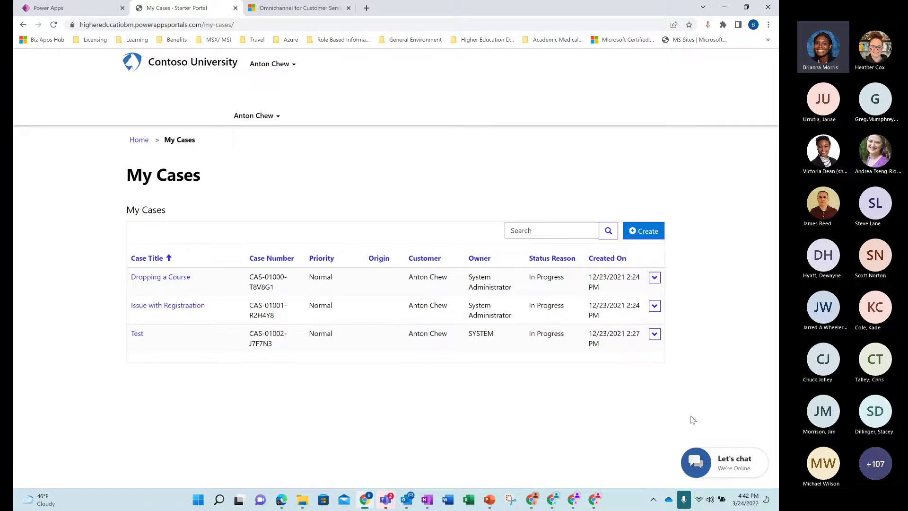
Step: Start a Let's chat session with the virtual agent from the My Cases page
click(698, 459)
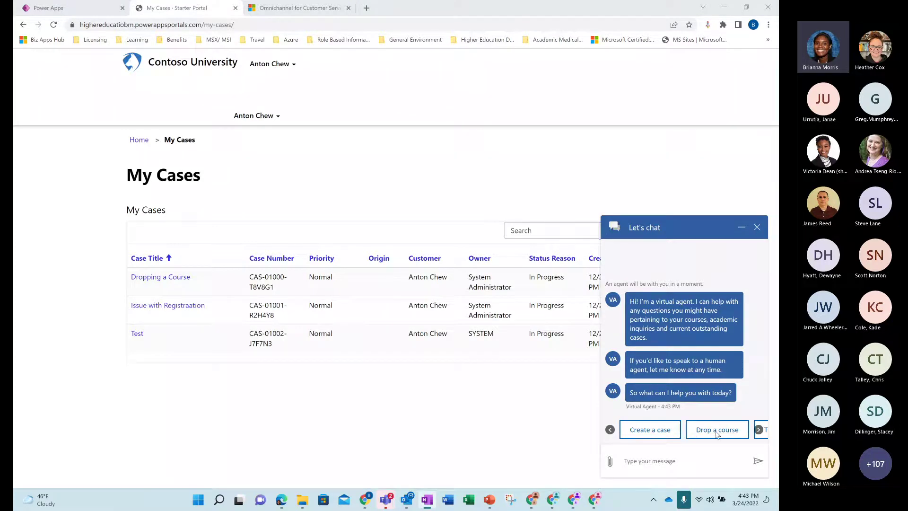
Step: Pick the 'Transfer to an agent' quick reply from the chat bot's carousel
click(759, 430)
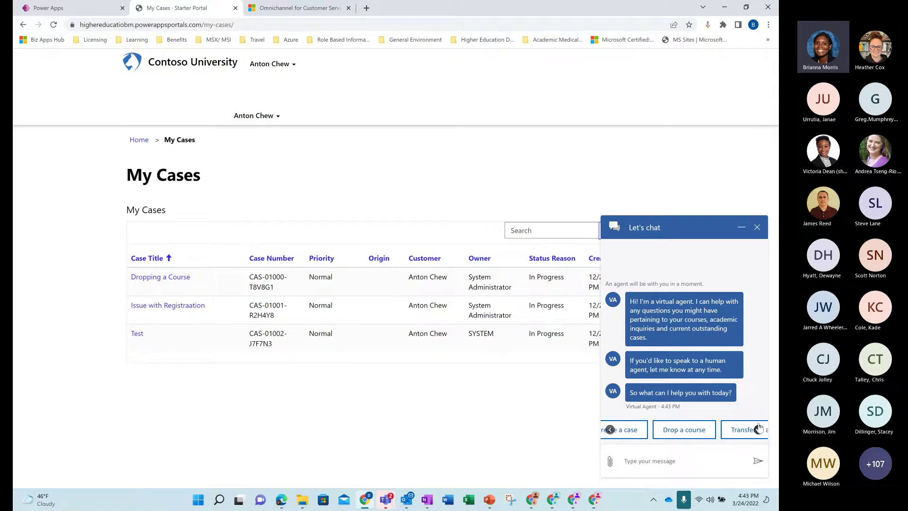
click(758, 429)
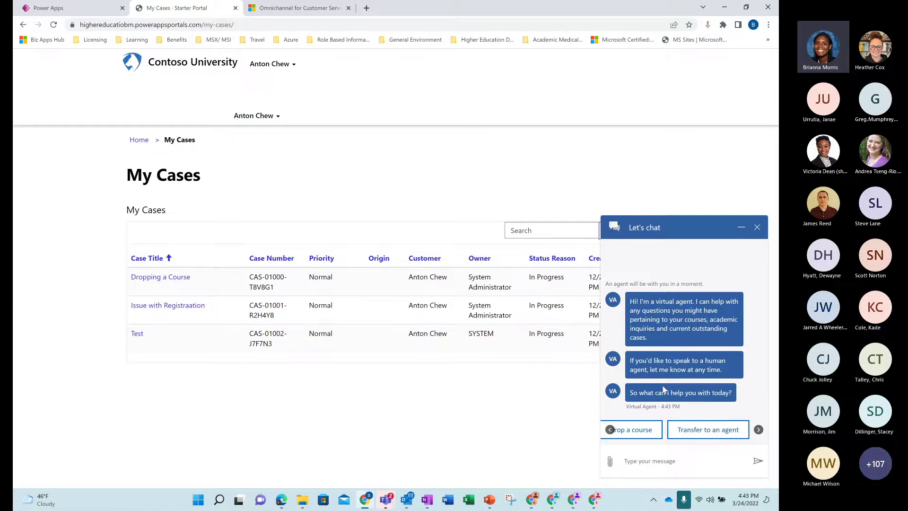
click(611, 430)
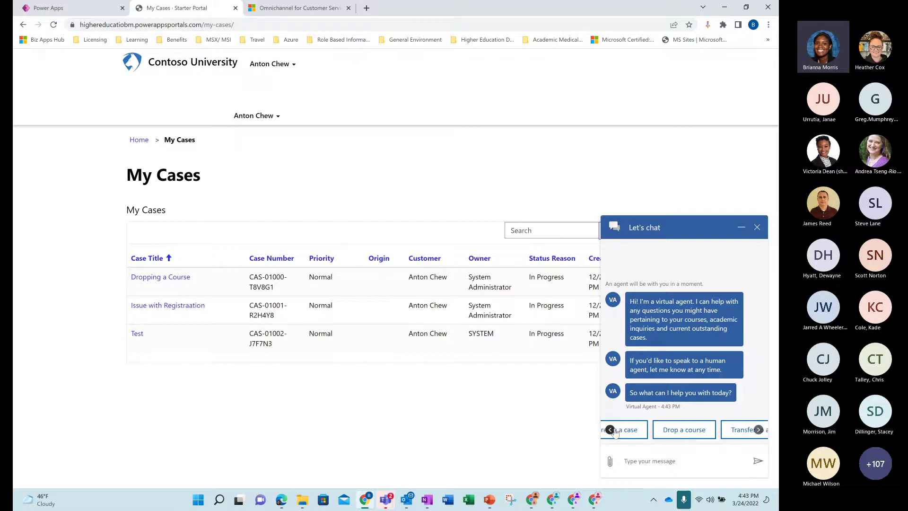
click(737, 430)
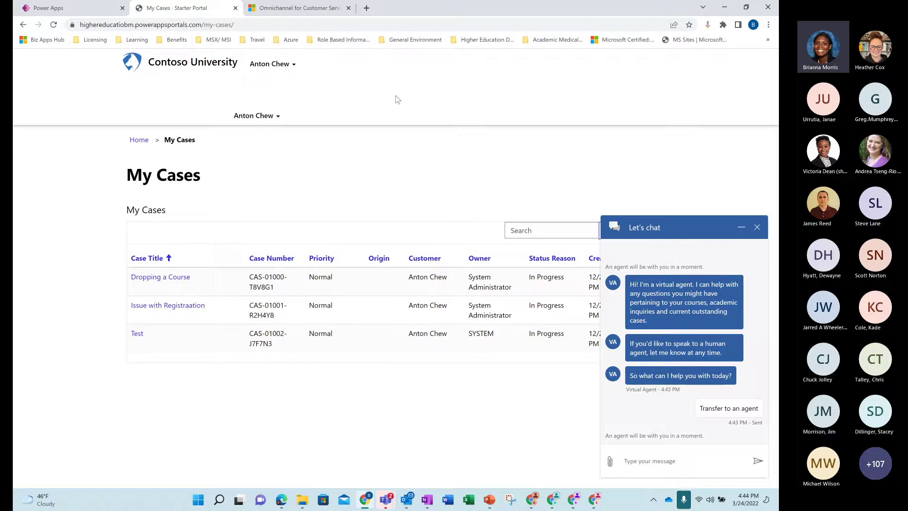
Step: Switch to the Omnichannel for Customer Service tab showing the incoming chat request
click(315, 10)
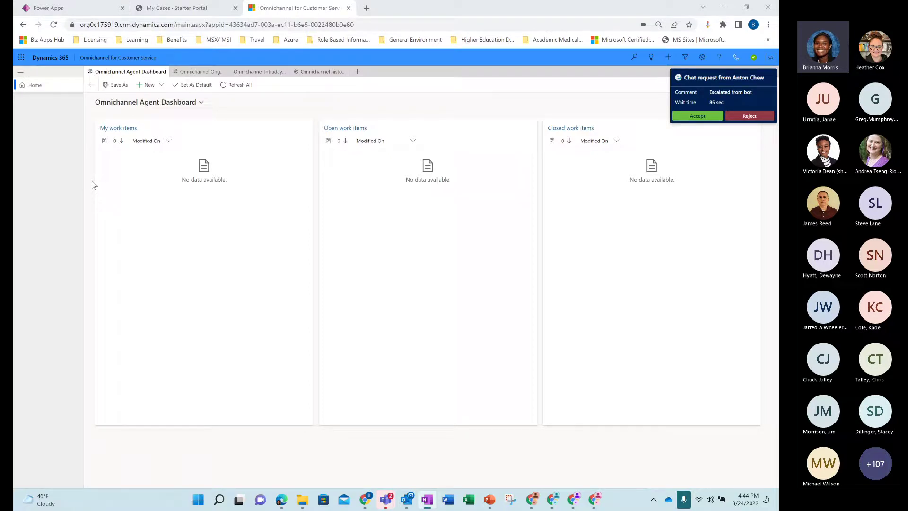
Step: Accept the escalated chat request and load its Customer Summary with recent cases
click(681, 119)
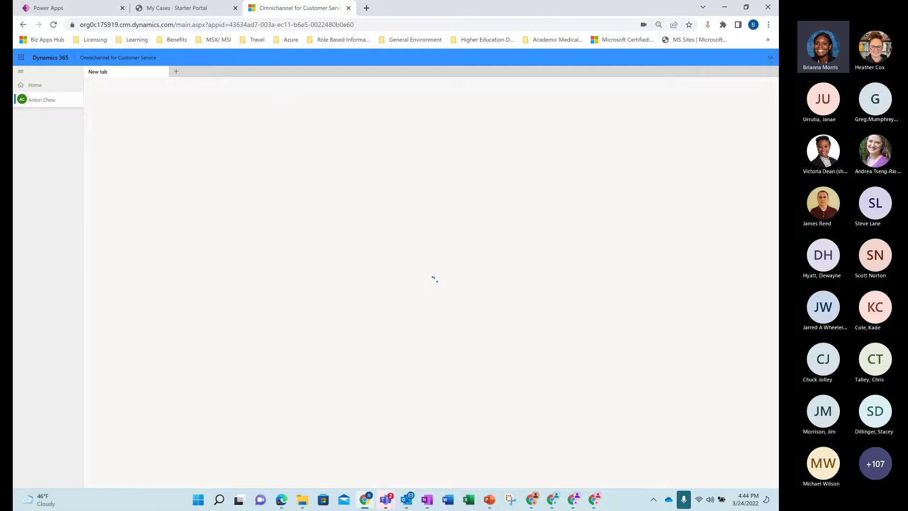
key(alt+Tab)
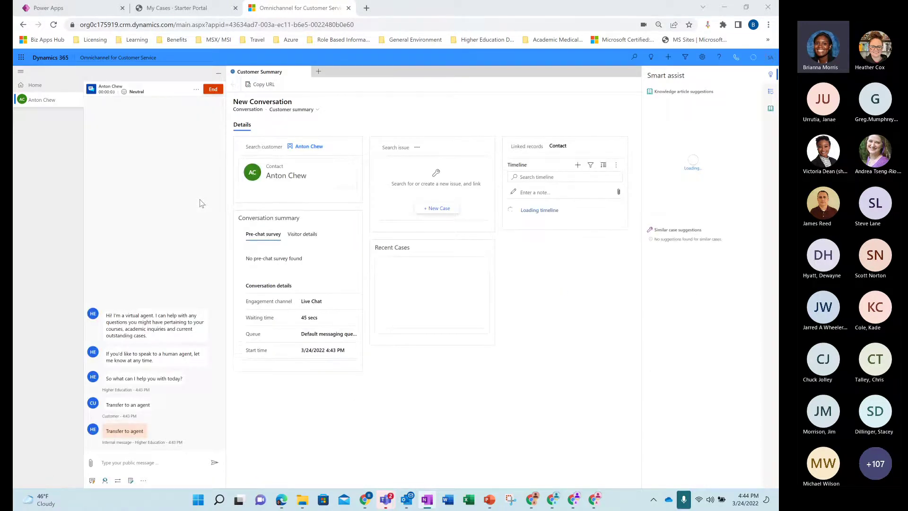
Step: Send 'I'm angry with how long took you to answer!' from the portal chat, then return to Omnichannel
click(200, 10)
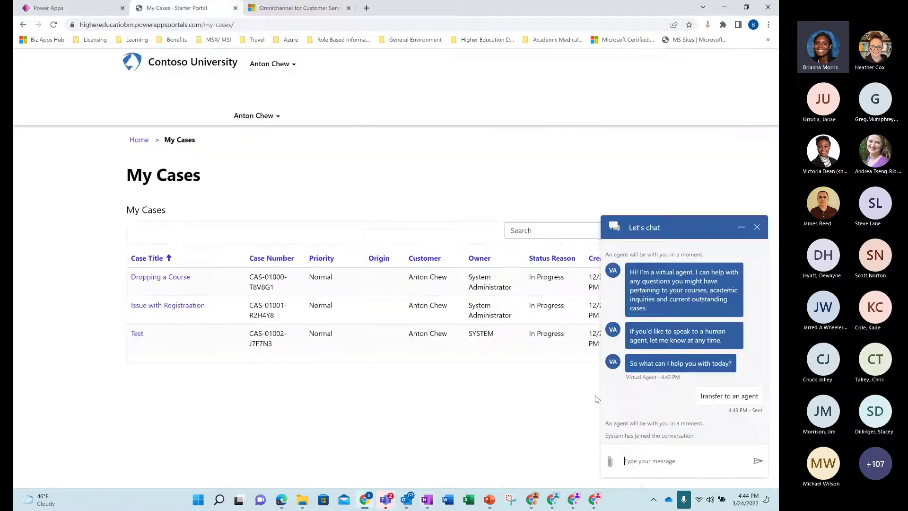
click(640, 465)
text(I'm angry with how long took you to answer)
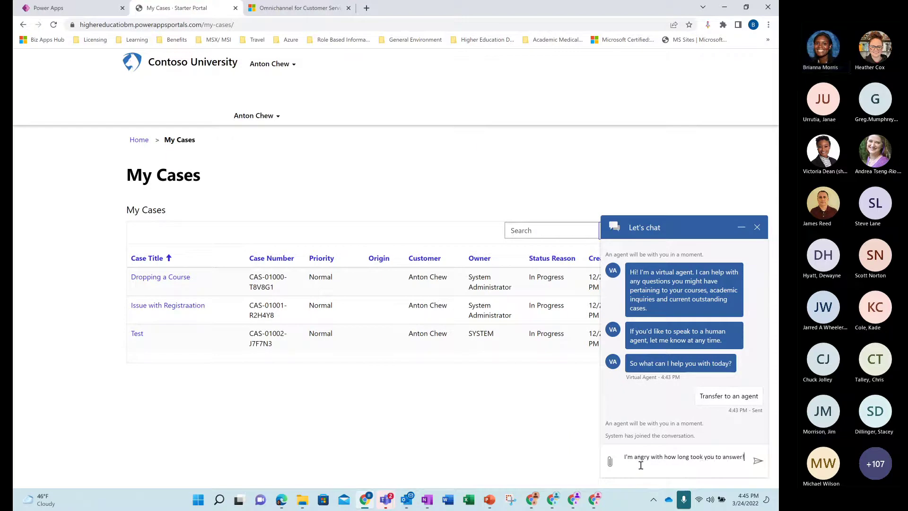
text(!)
key(Return)
click(280, 9)
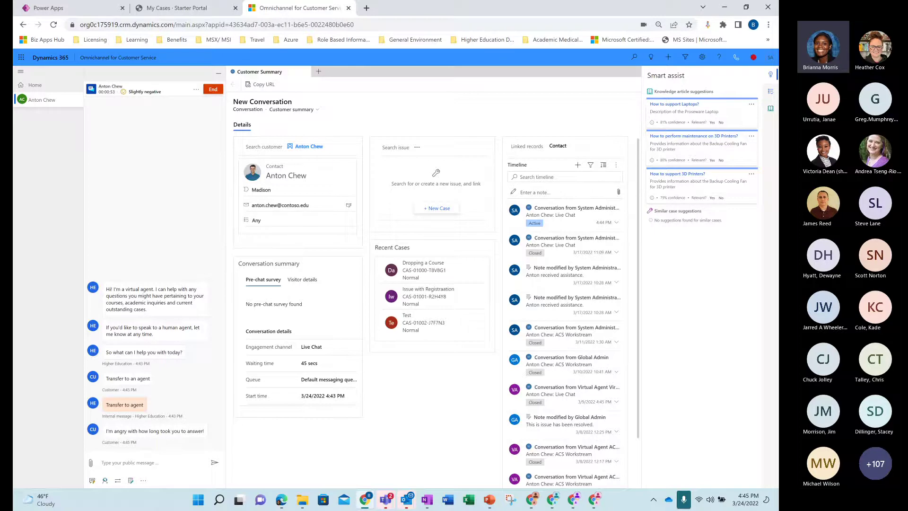
click(170, 463)
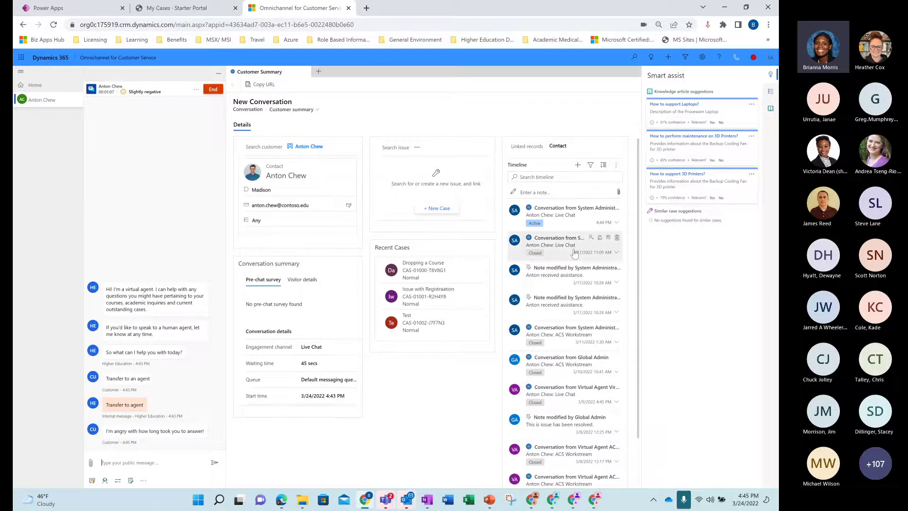
scroll(574, 246, down, 1)
scroll(573, 236, down, 1)
scroll(573, 234, down, 1)
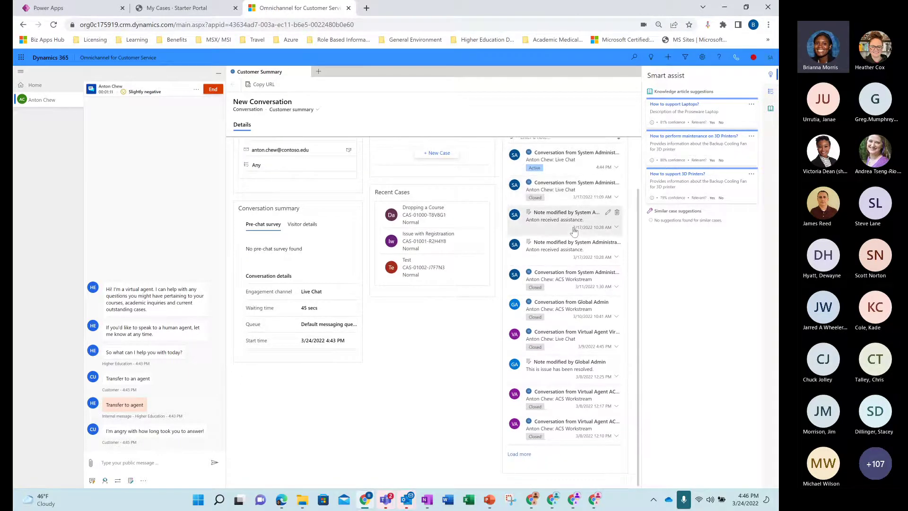
scroll(574, 234, up, 1)
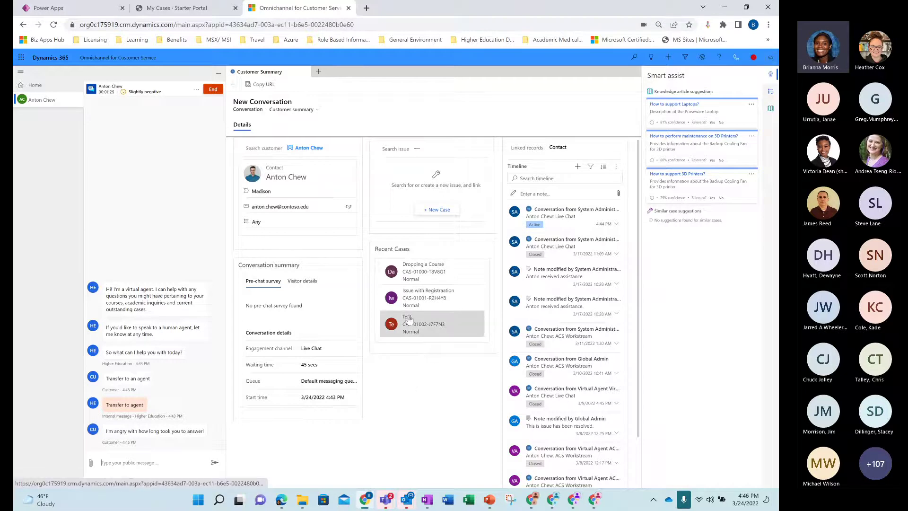
Step: Send the 'Sorry we couldn't finish our chat' quick reply to the customer
click(120, 460)
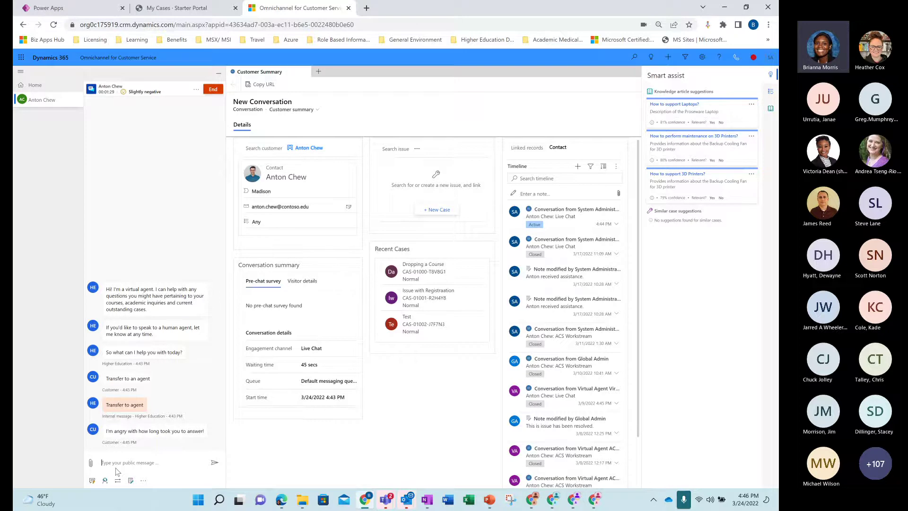
click(93, 481)
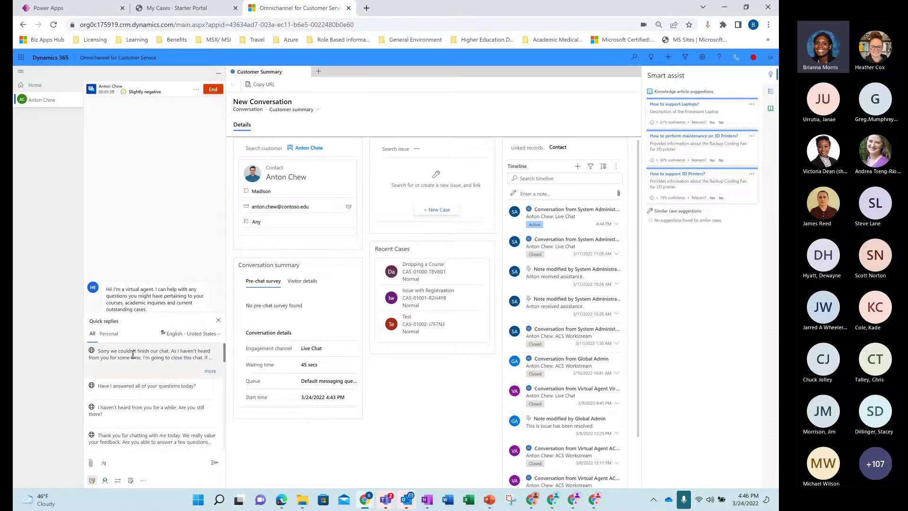
click(157, 374)
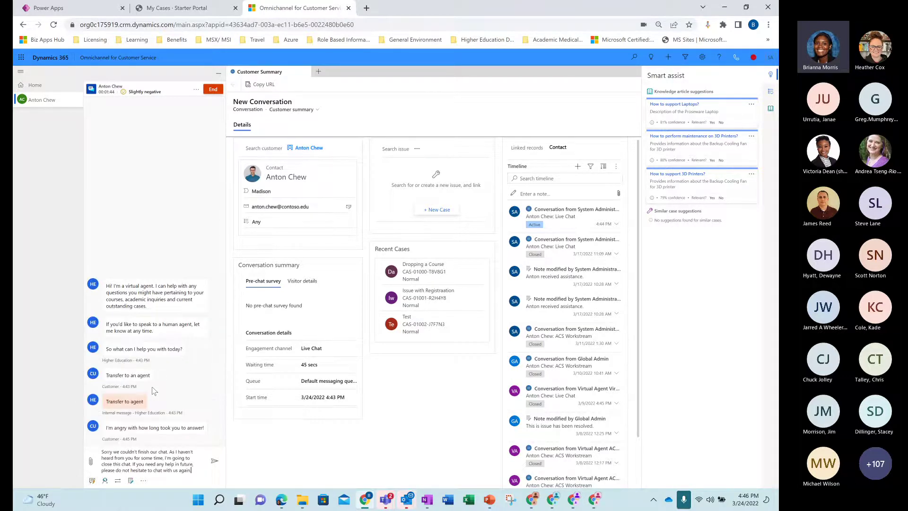
key(Return)
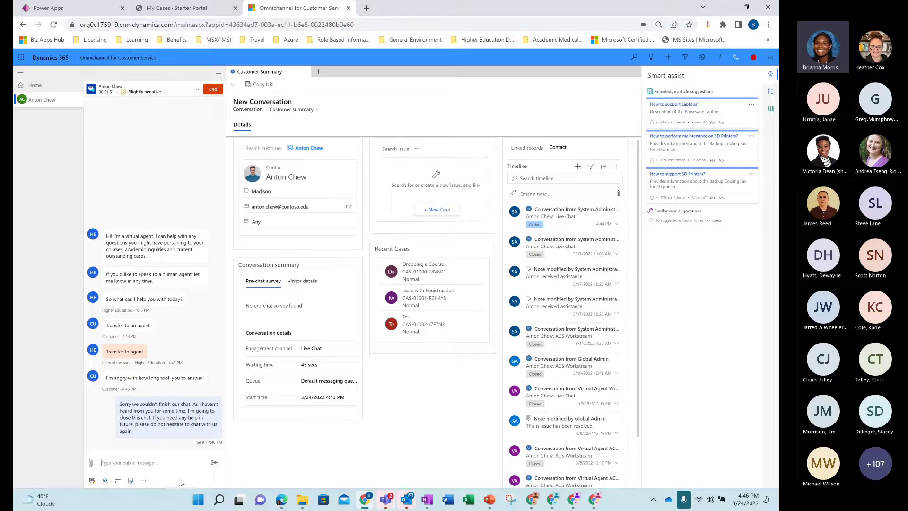
Step: Open a consultation and search the Default messaging queue for an agent to consult
click(105, 481)
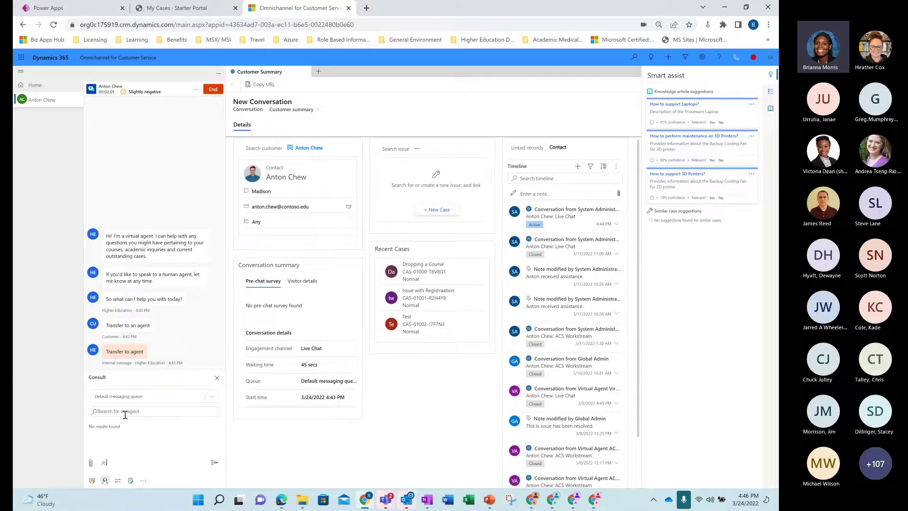
click(125, 415)
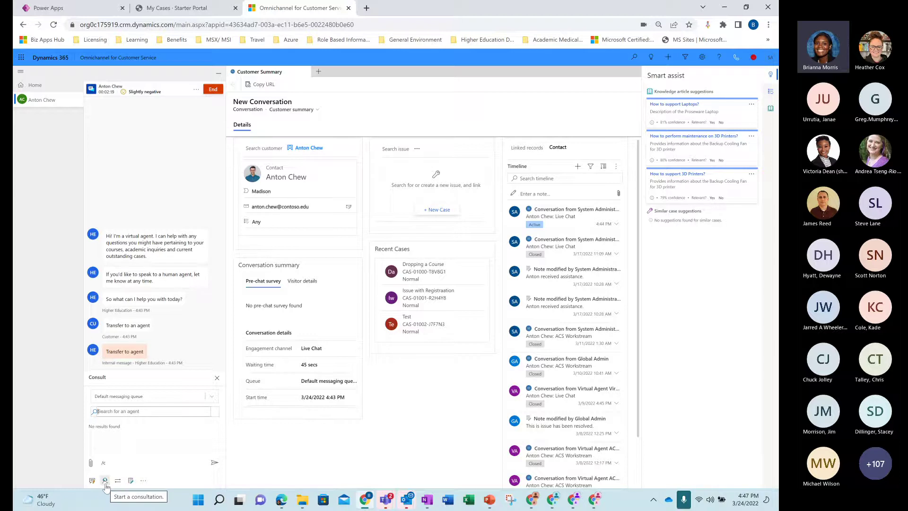
click(142, 413)
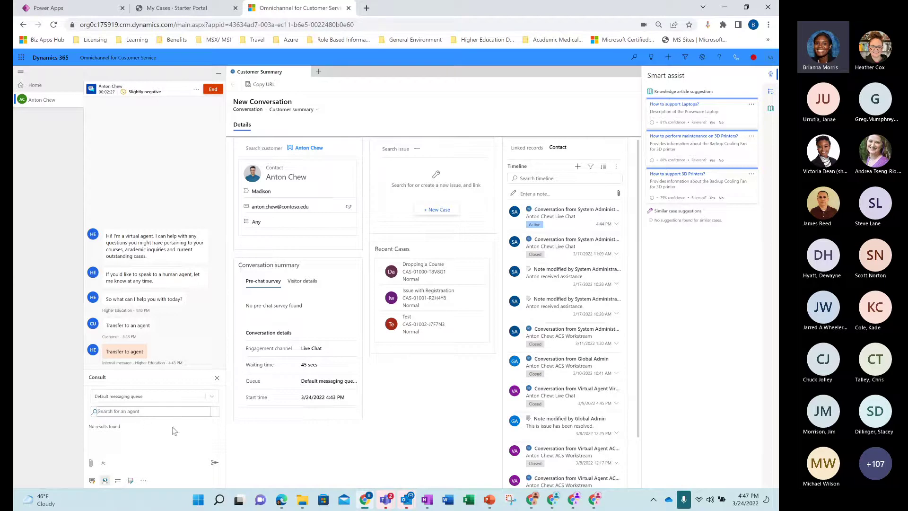
Step: Open the Transfer panel and browse queues like ACS Agent Queue, ACS Bot Queue and Default messaging queue
click(118, 480)
mouse_move(155, 417)
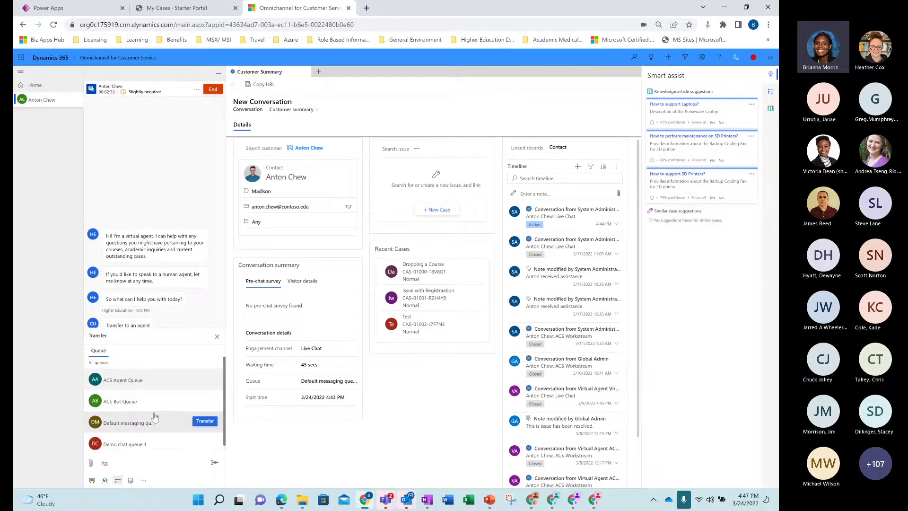
scroll(155, 381, down, 1)
mouse_move(157, 399)
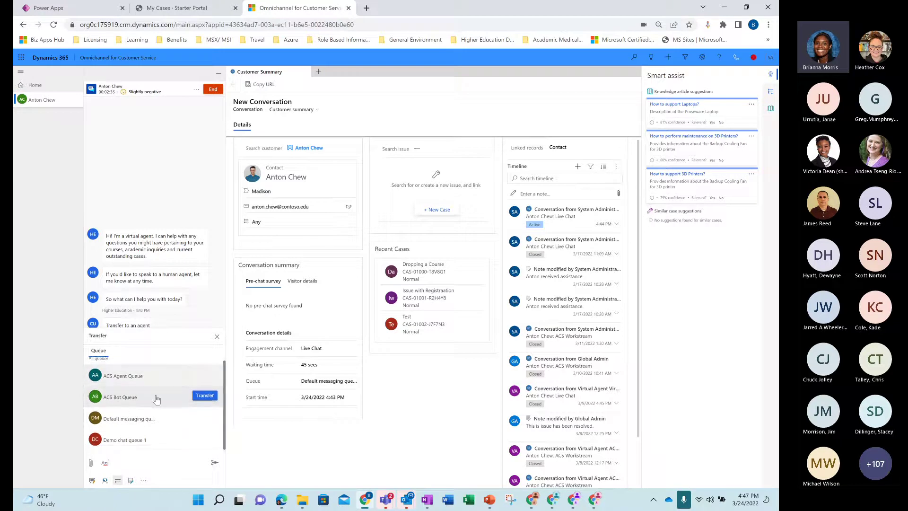
scroll(156, 399, up, 1)
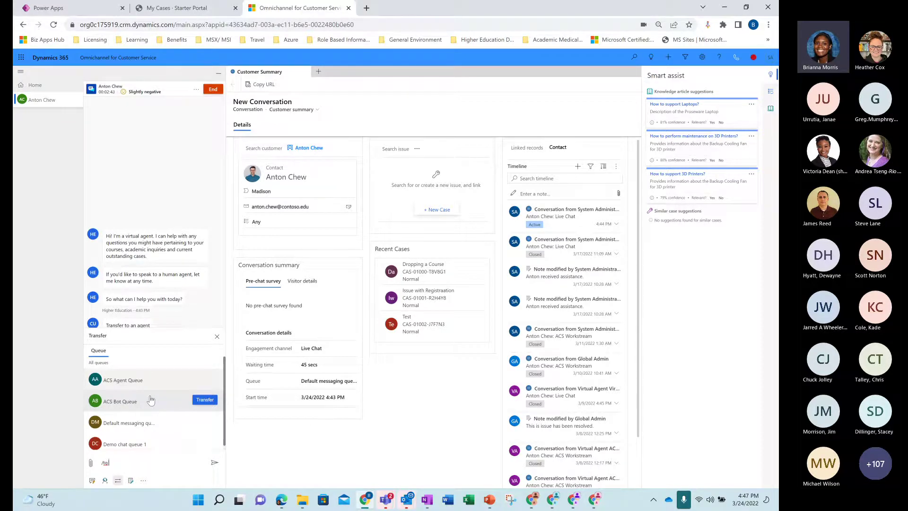
Step: Add a conversation note stating that the customer has received assistance
click(131, 480)
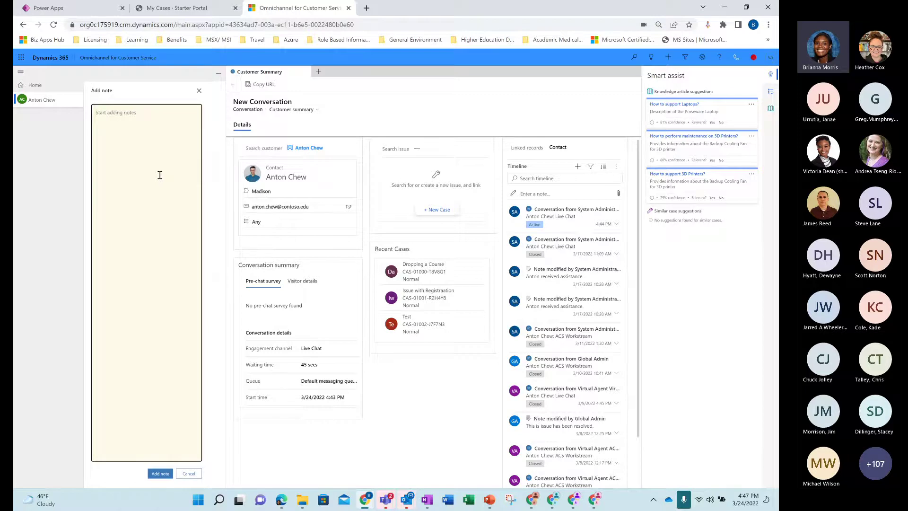
text(Anton has received assistance.)
click(158, 475)
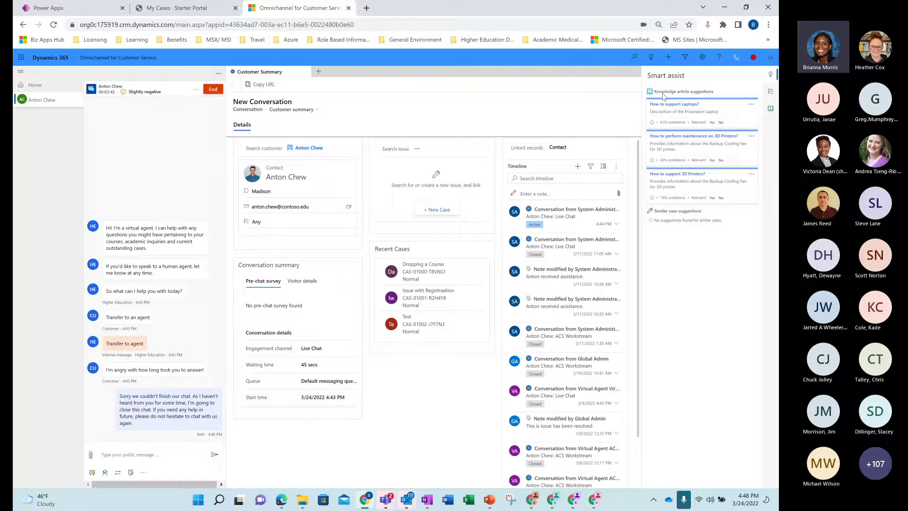
Step: Send the customer the 3D Printers maintenance article's URL in the chat
click(691, 138)
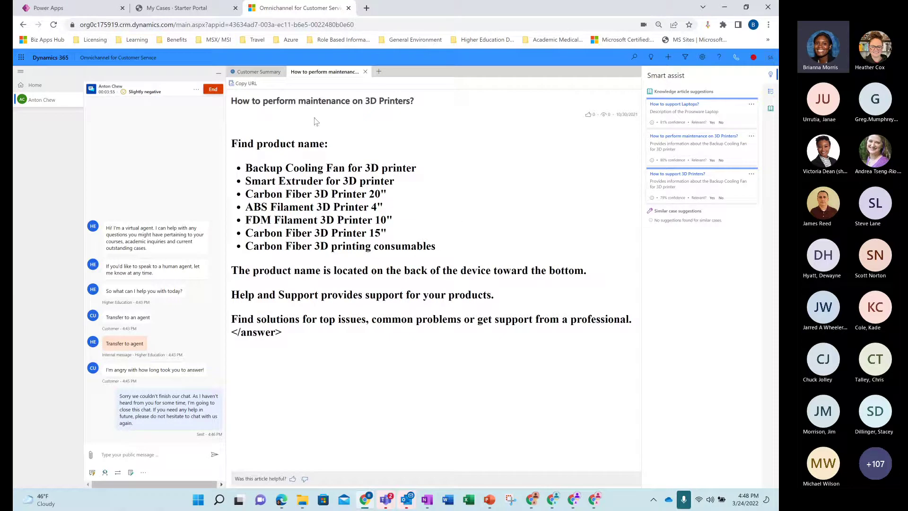
click(243, 84)
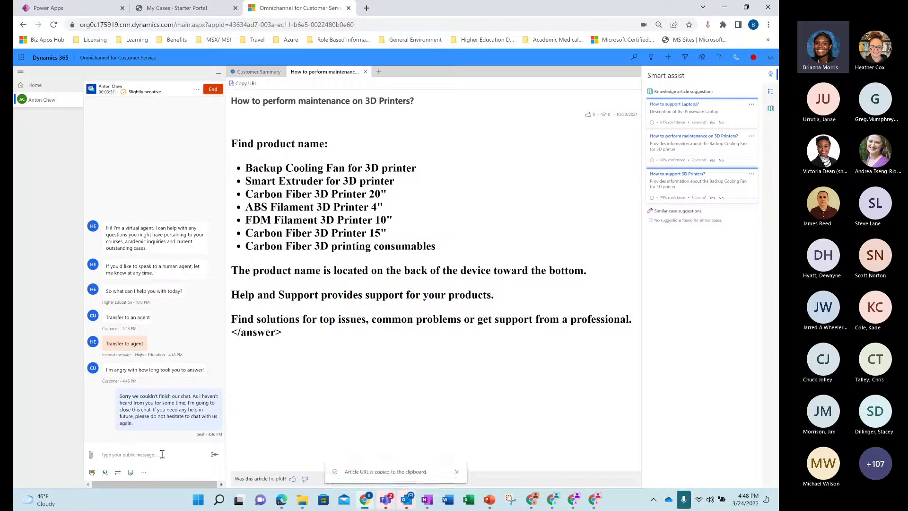
key(ctrl+v)
key(Return)
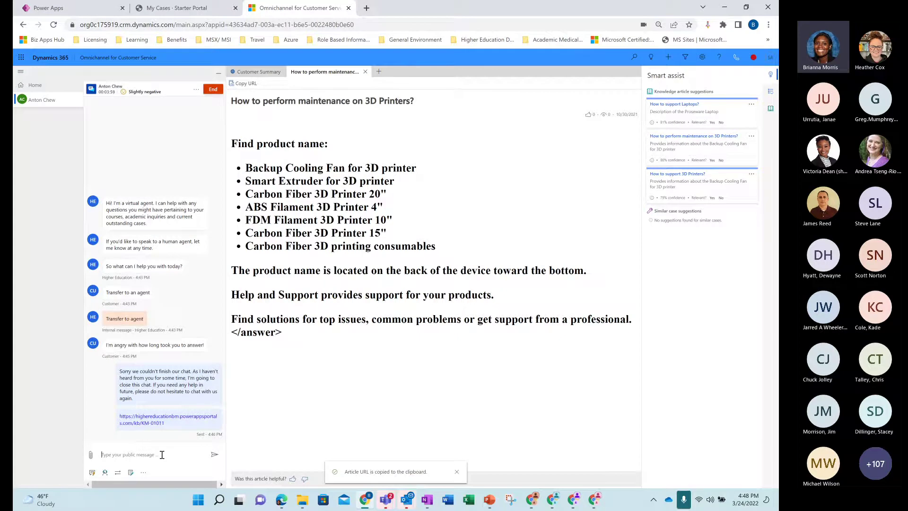
Step: Return to the Customer Summary tab of the chat session
click(384, 73)
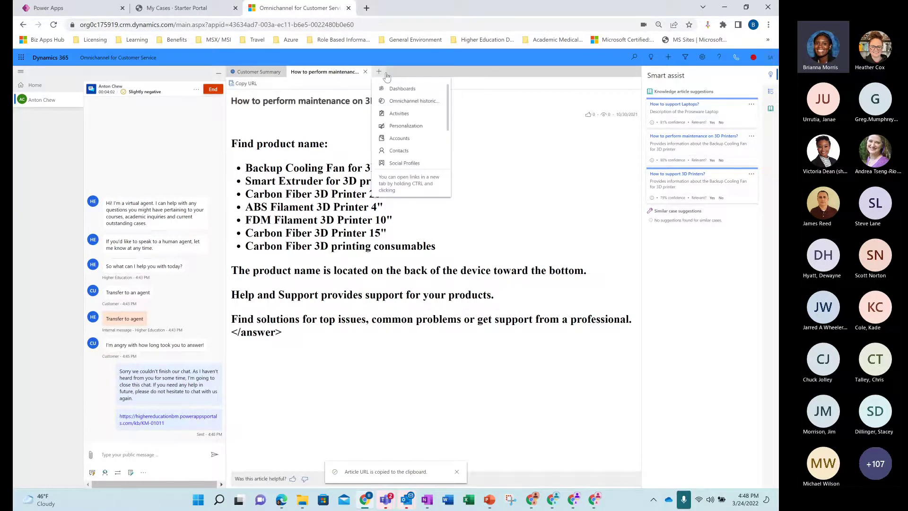
click(297, 129)
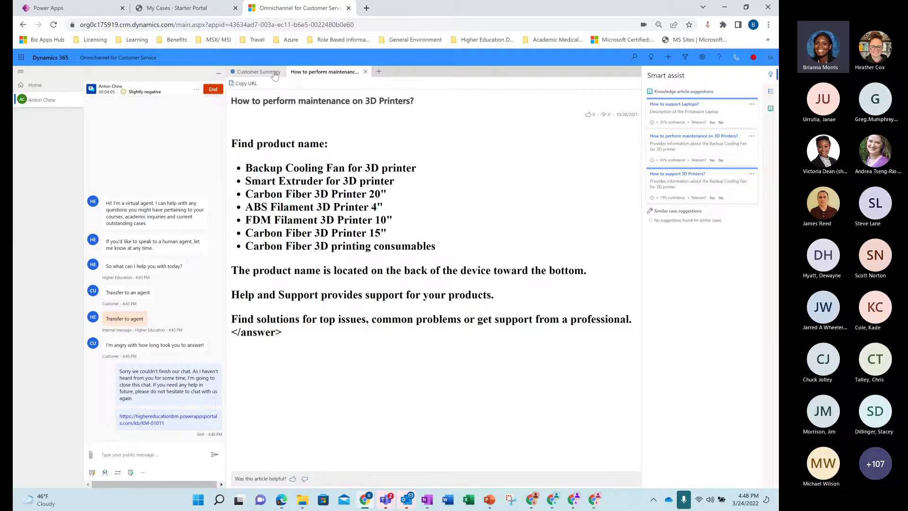
click(275, 75)
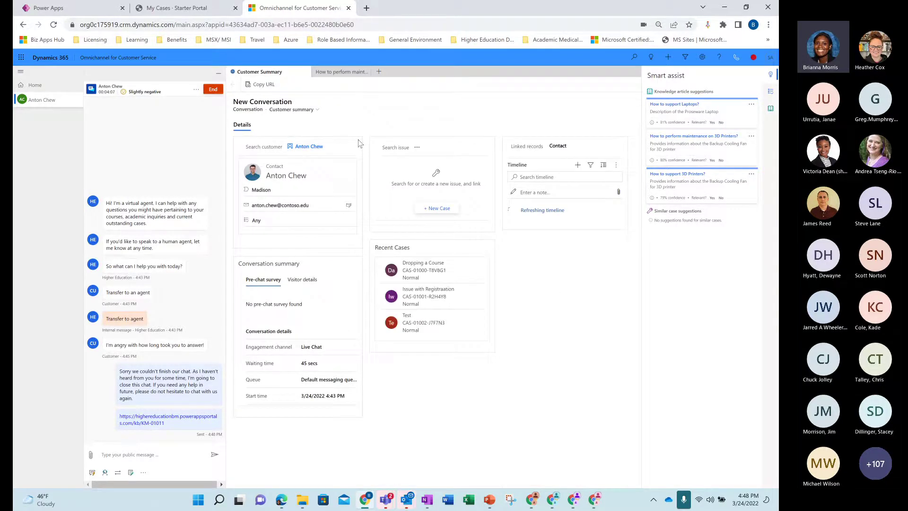
click(770, 110)
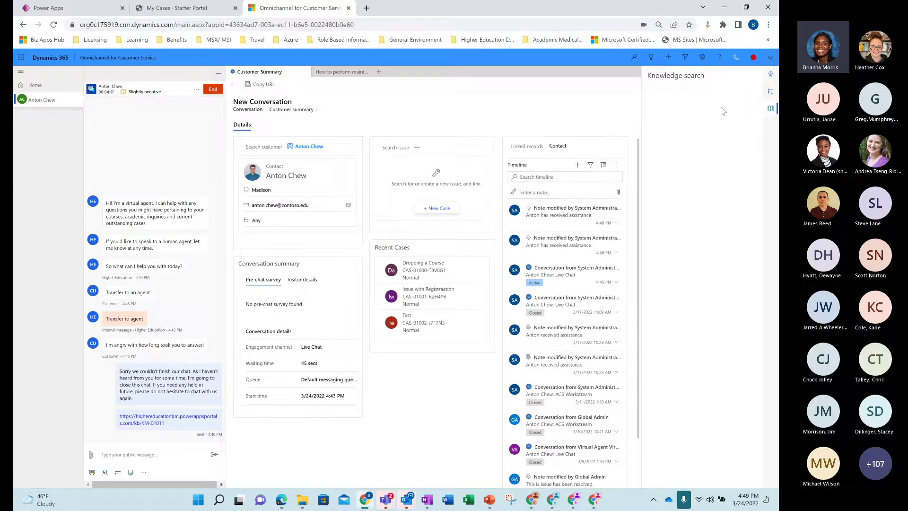
Step: Search knowledge articles for '*desktop*', returning the 3D Scanners and Desktops articles
click(721, 108)
text(*de)
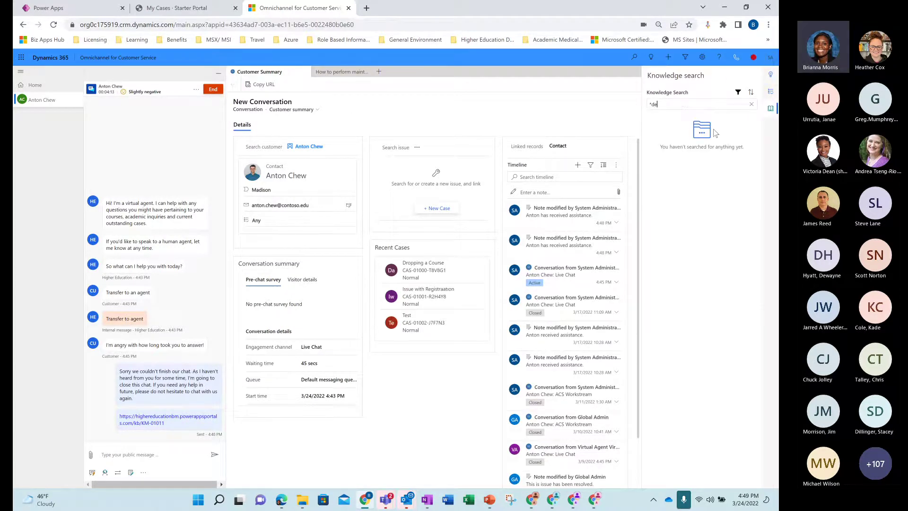
text(skopt)
text(top*)
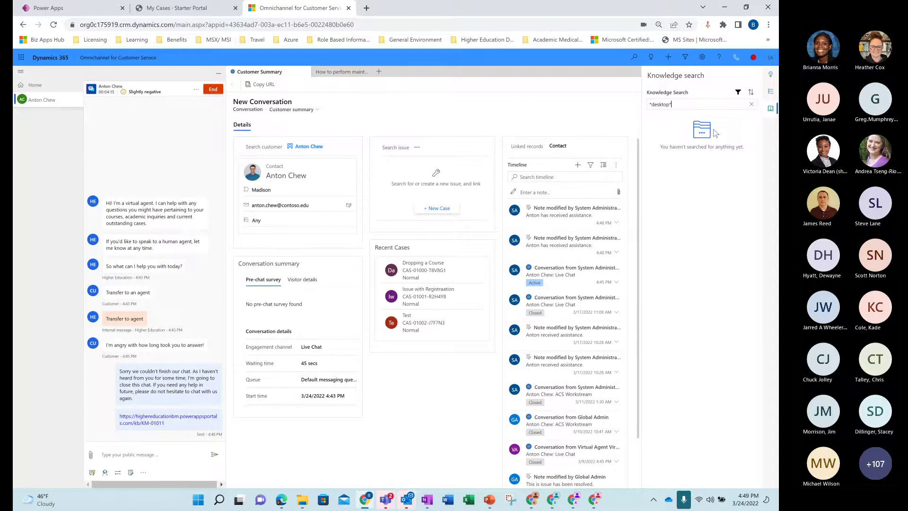
key(Return)
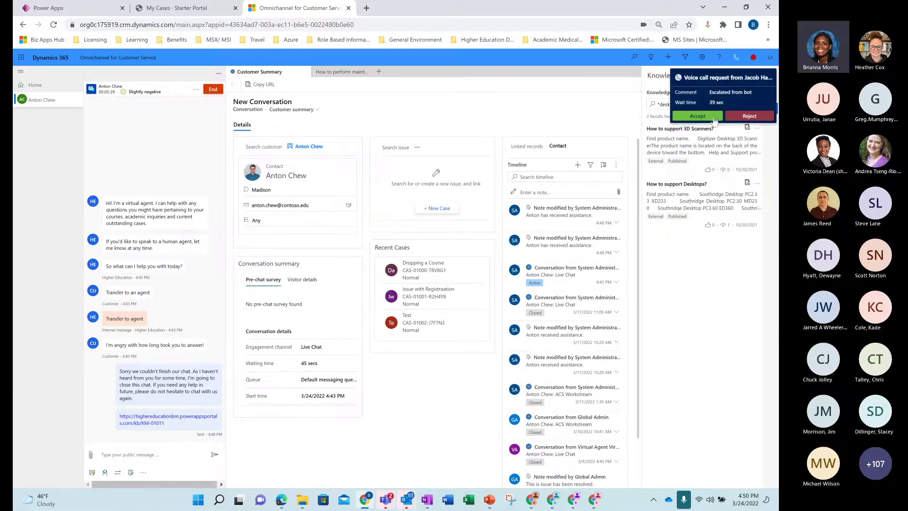
Step: Accept the incoming escalated voice call request
click(697, 115)
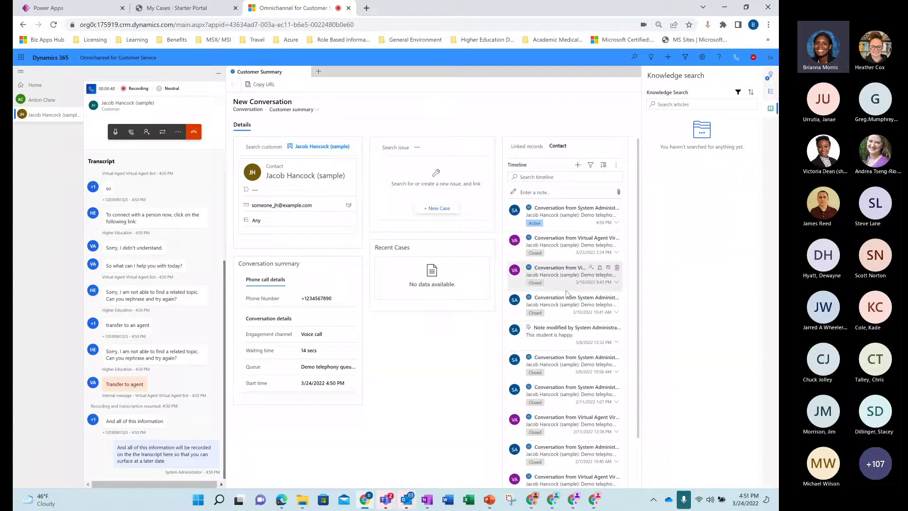
Step: Open a past timeline conversation record, return to Customer Summary, then open and close the active conversation
click(611, 269)
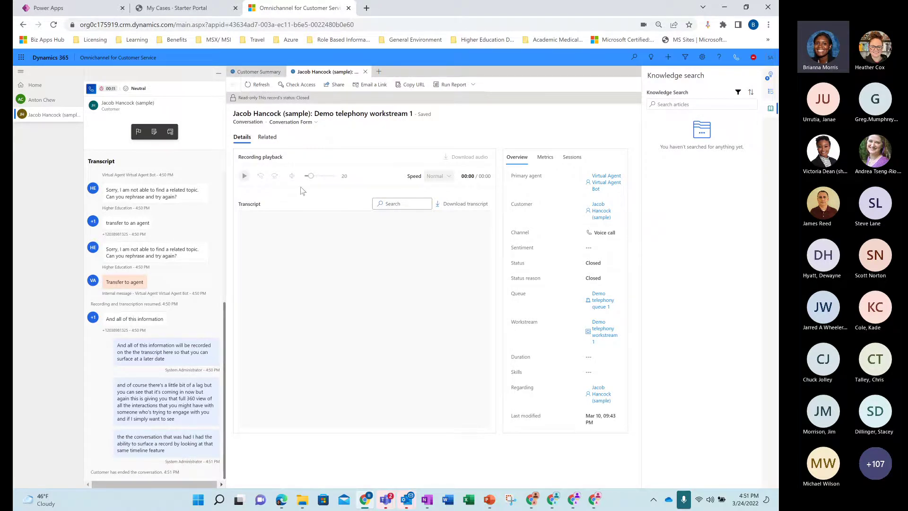
click(259, 71)
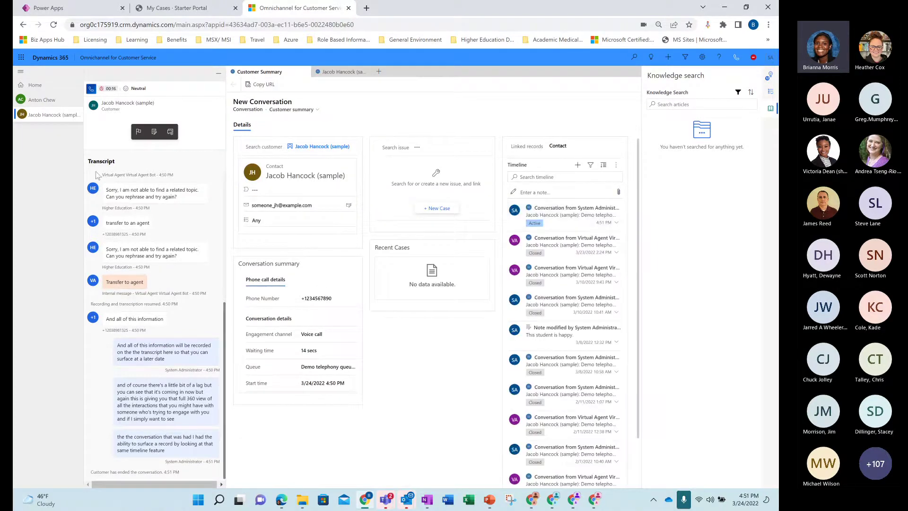
click(603, 211)
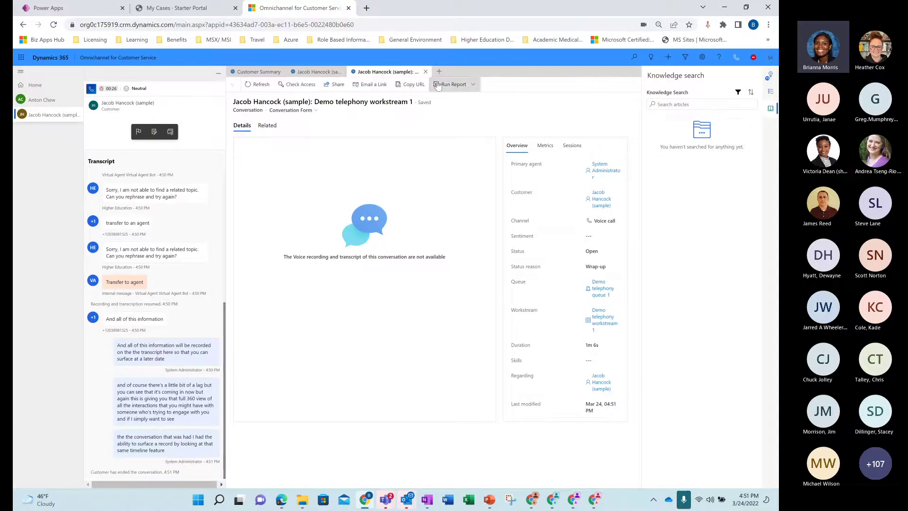
click(426, 72)
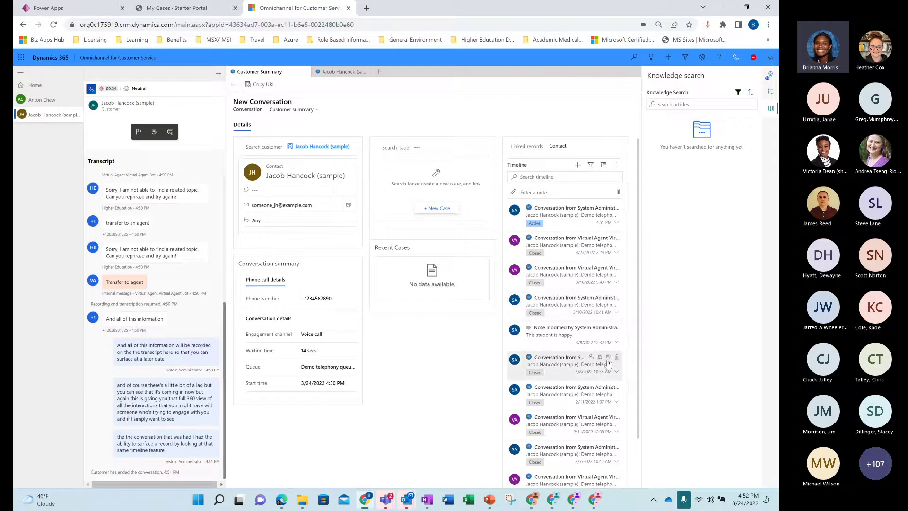
Step: Open the 3/8/2022 10:58 AM voice conversation, play and pause its recording, and read the transcript
click(608, 364)
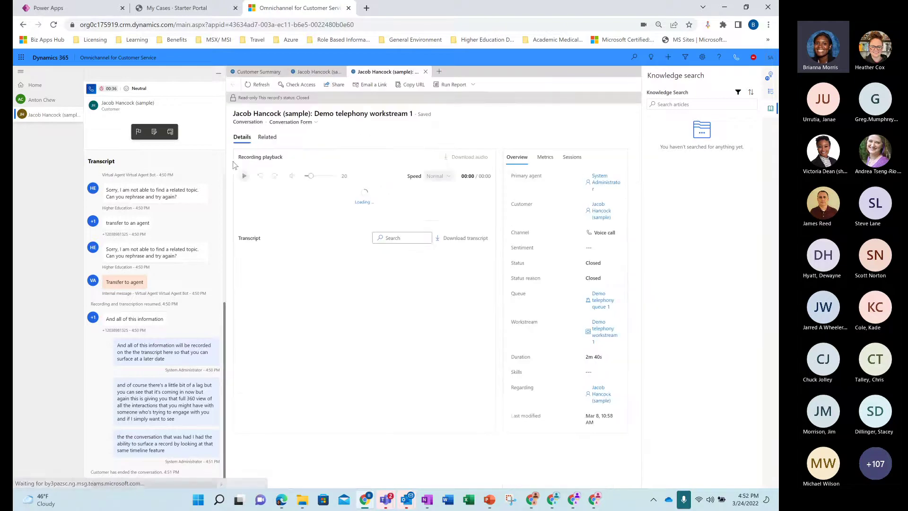
click(244, 176)
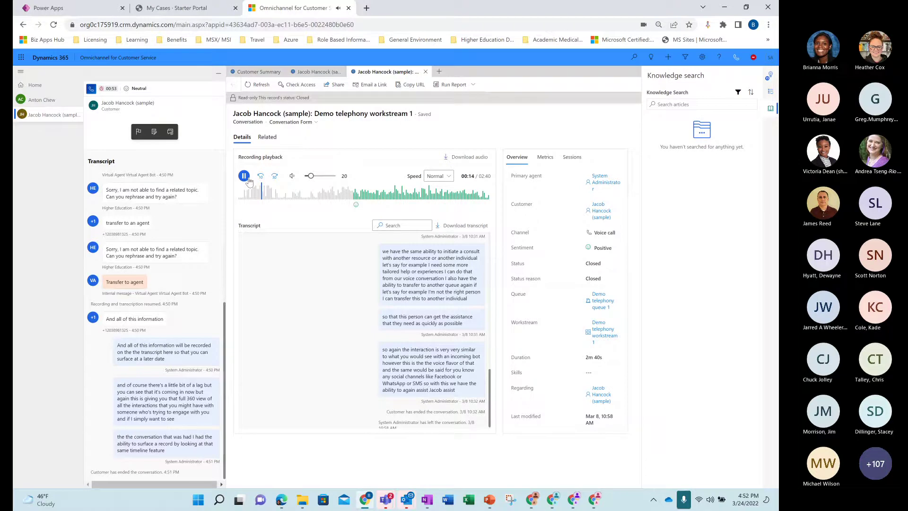
click(246, 178)
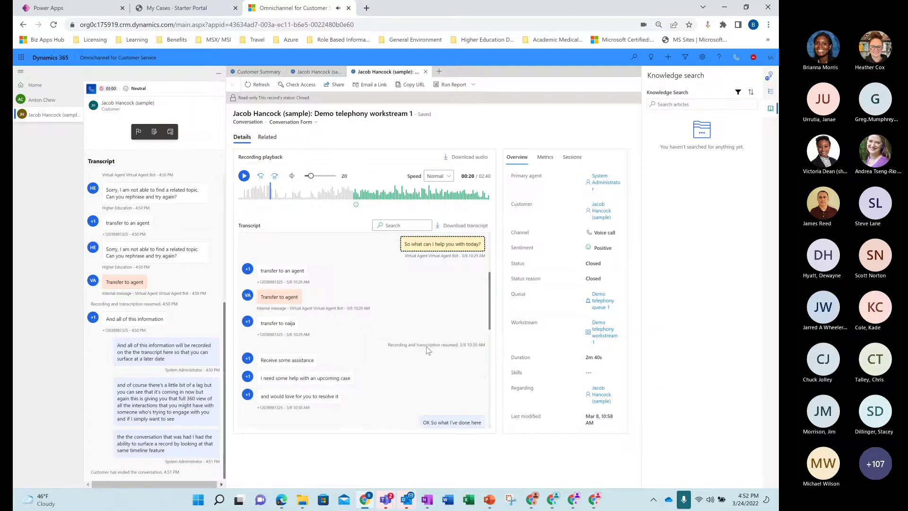
scroll(424, 339, down, 1)
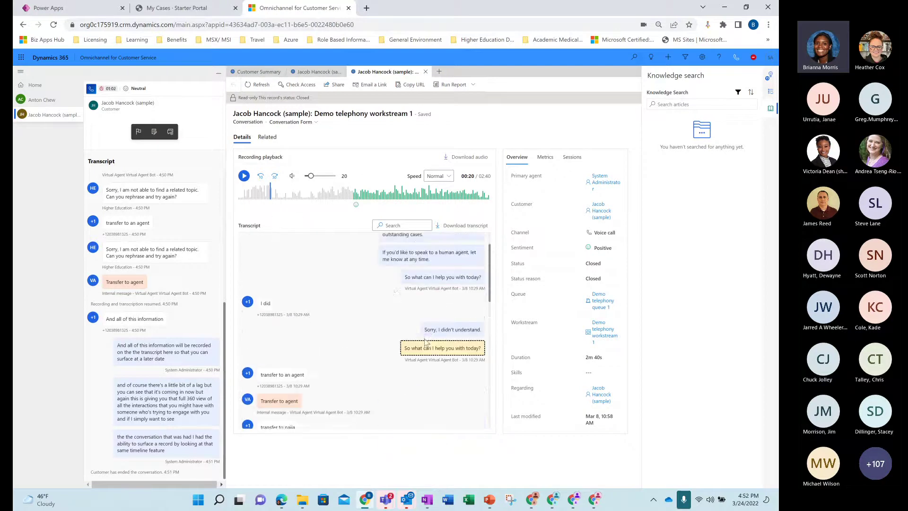
scroll(426, 253, down, 1)
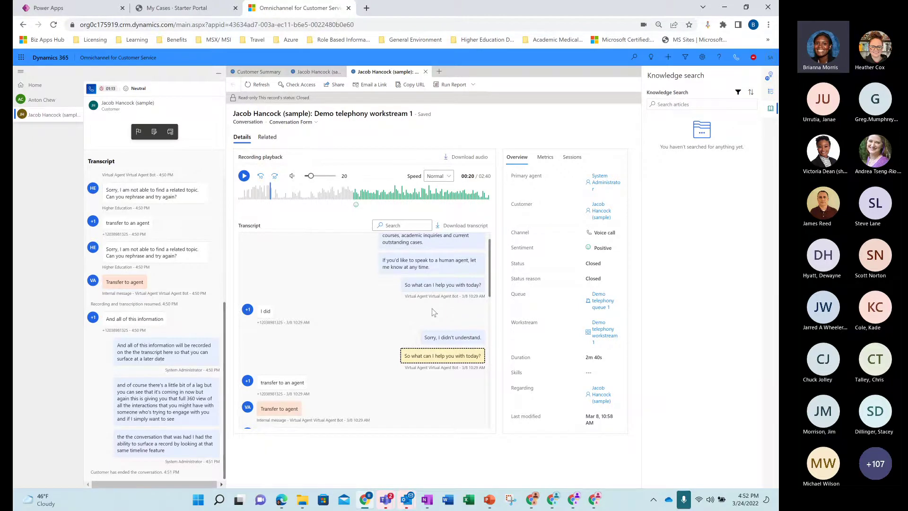
scroll(432, 308, down, 2)
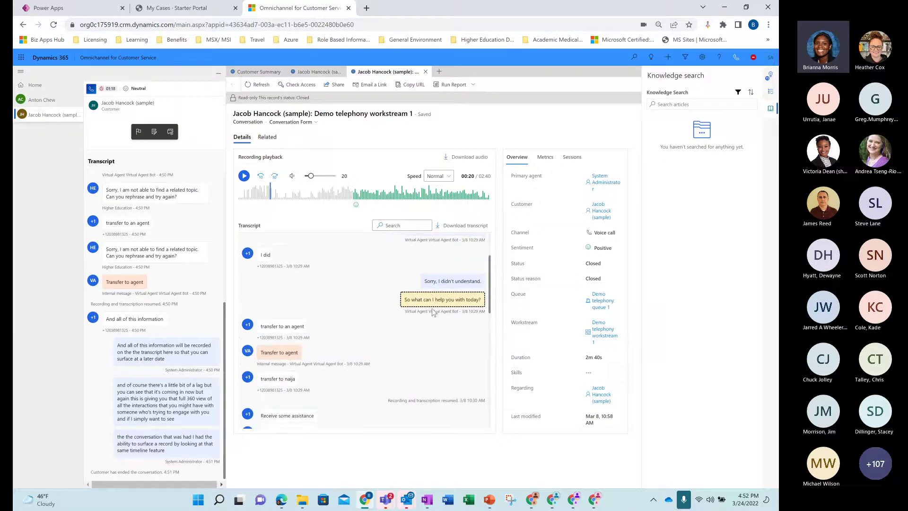
scroll(432, 308, down, 3)
scroll(432, 310, up, 4)
scroll(432, 310, up, 2)
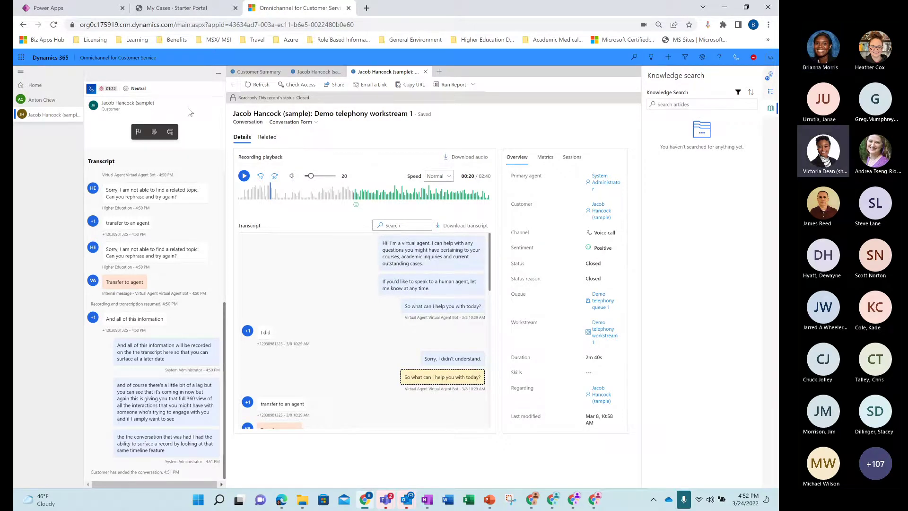
Step: Bring up the National MS Office Hours Teams meeting and stop sharing the screen
key(ctrl+a)
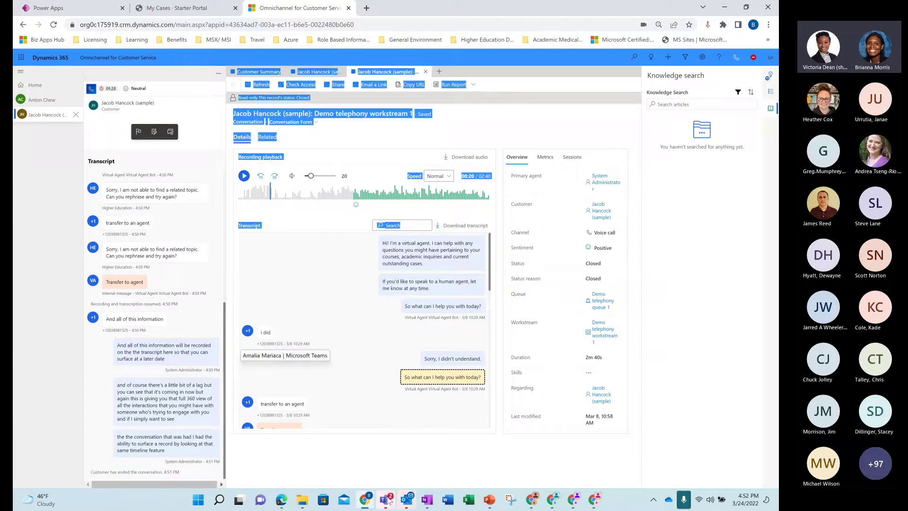
mouse_move(386, 499)
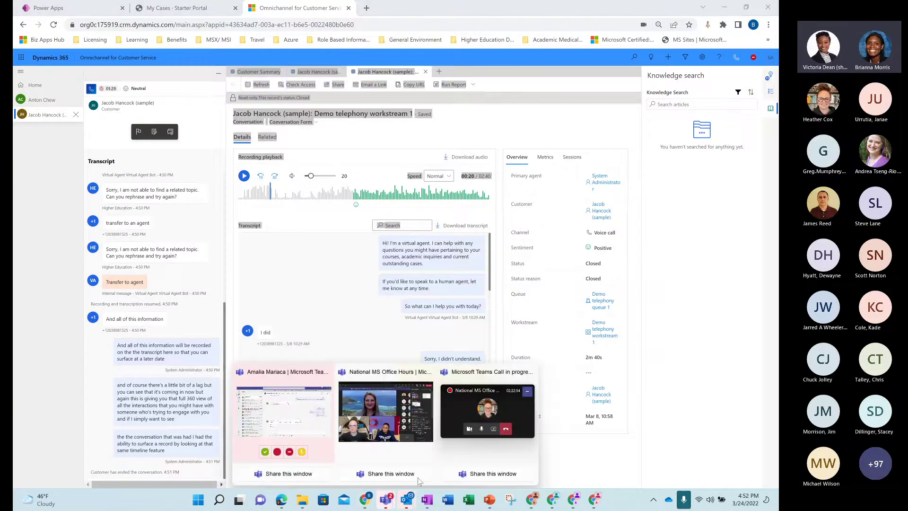
click(443, 413)
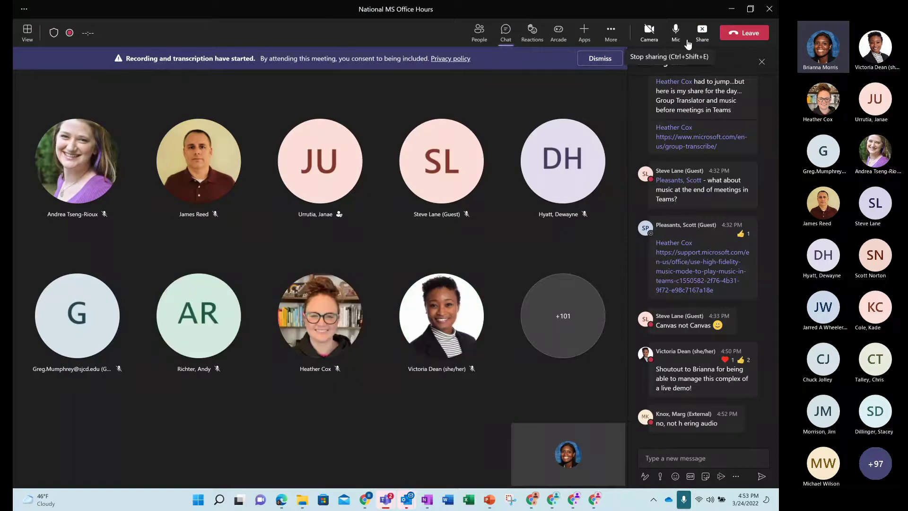
click(688, 45)
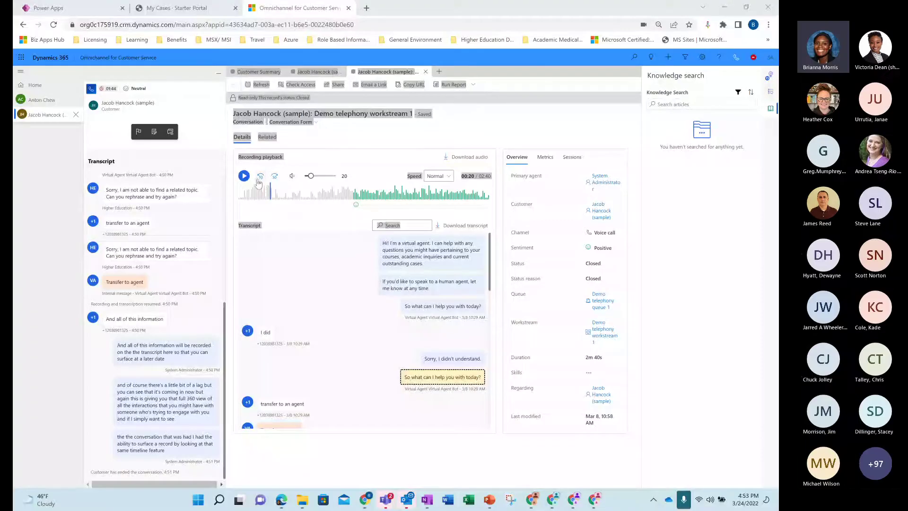
Step: Play the closed call's recording, follow along in the transcript, and pause at 00:26
click(245, 175)
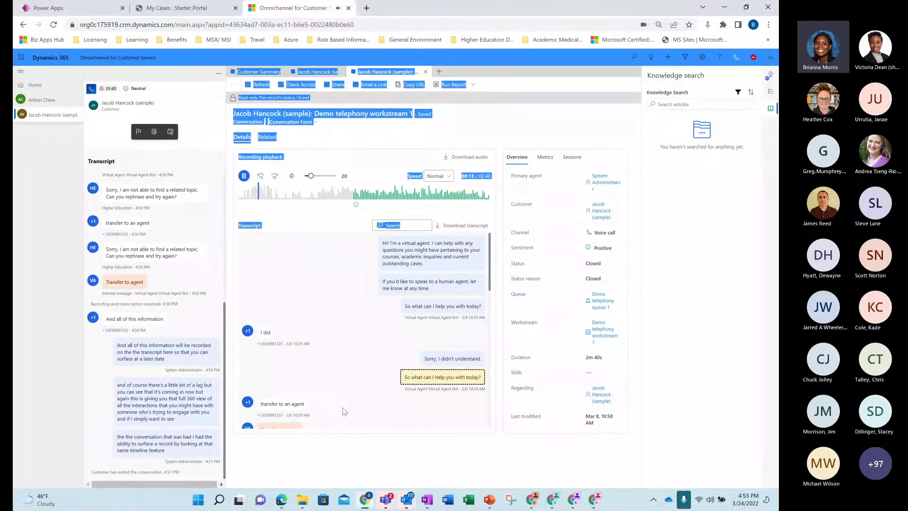
click(355, 425)
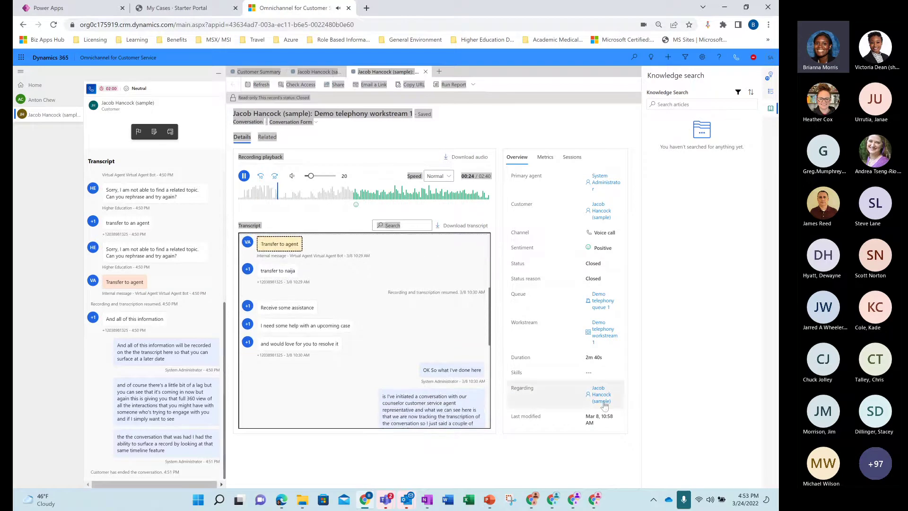
drag(231, 183, 242, 182)
click(243, 179)
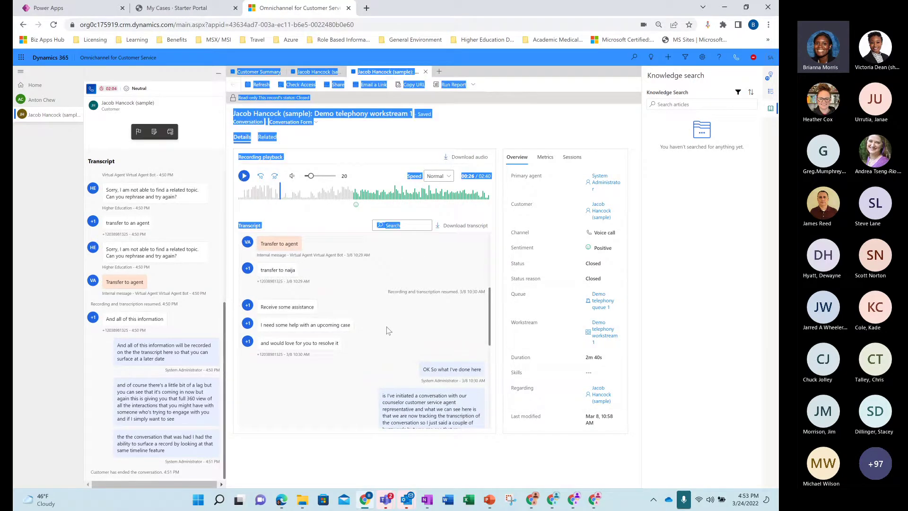
scroll(385, 327, down, 3)
scroll(387, 329, down, 2)
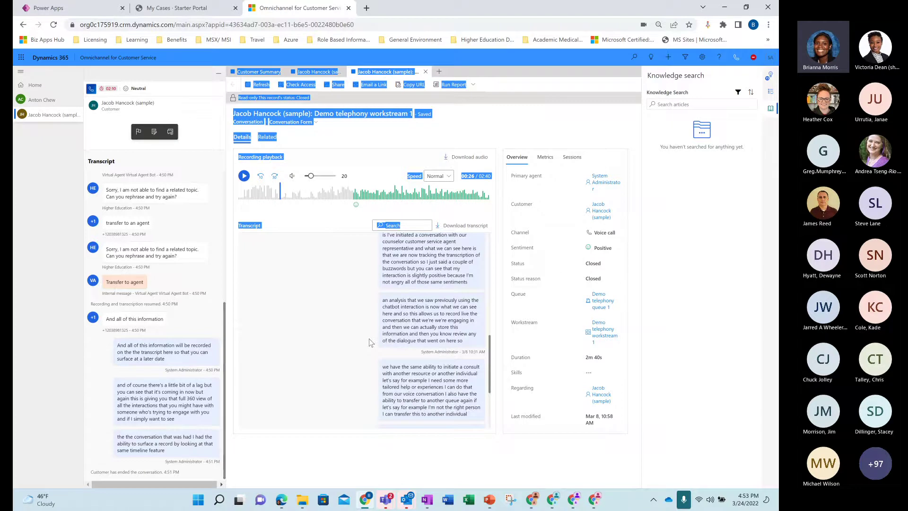
click(324, 291)
scroll(324, 291, up, 2)
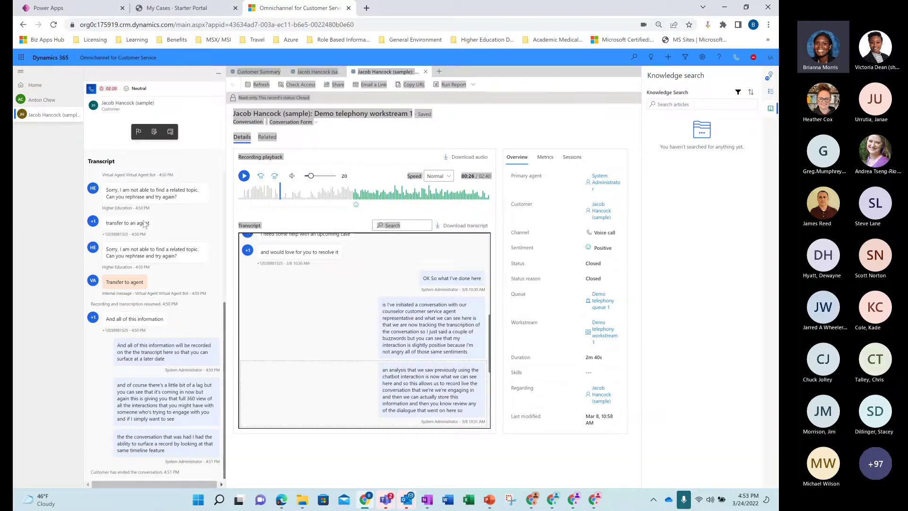
key(ctrl+a)
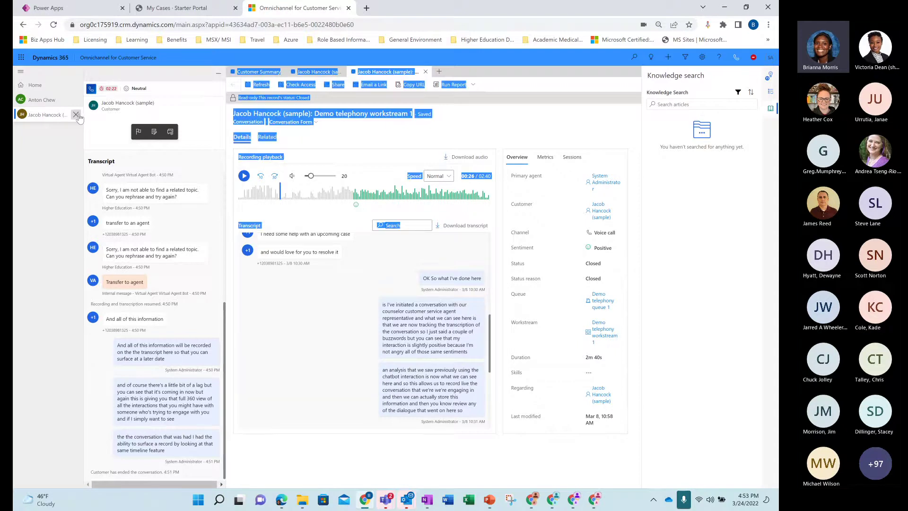
Step: Close the finished voice call session, confirm Close, and go back to Home
click(76, 115)
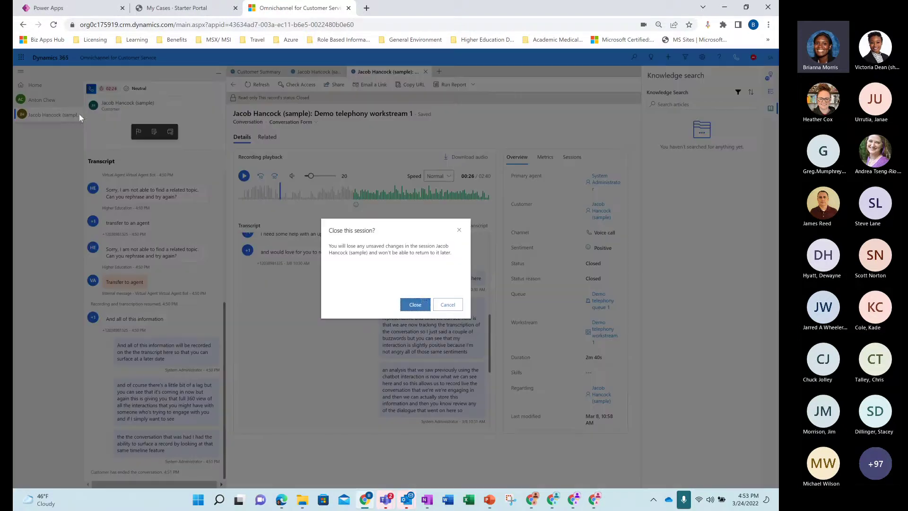
click(416, 304)
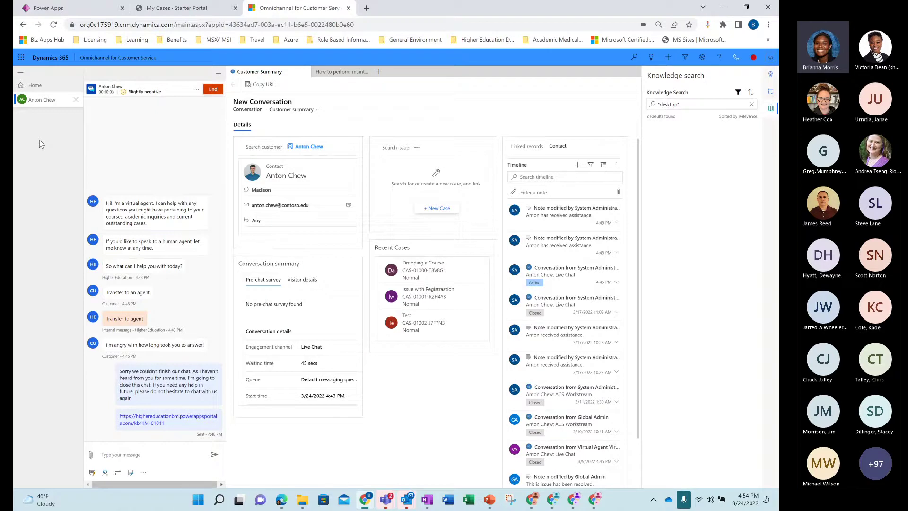
click(33, 85)
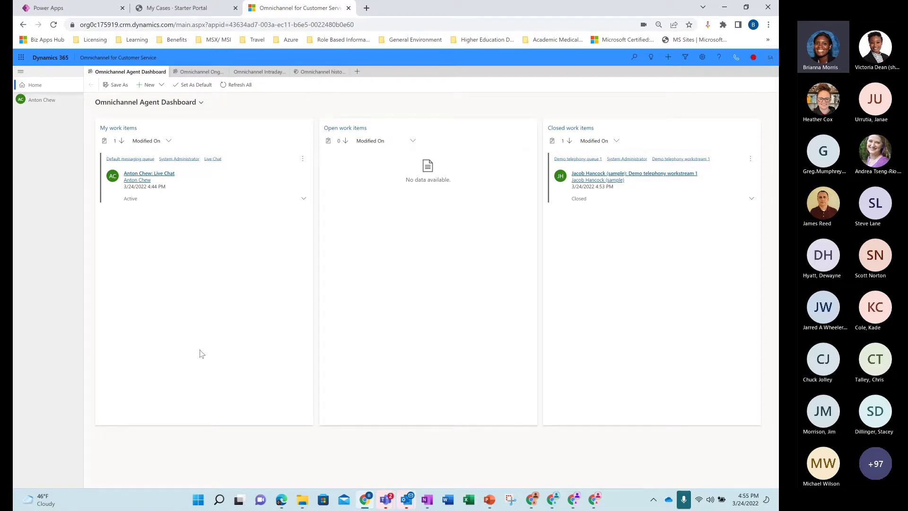
Step: Open the historical analytics Conversation report and filter it to the Custom channel segment
click(310, 73)
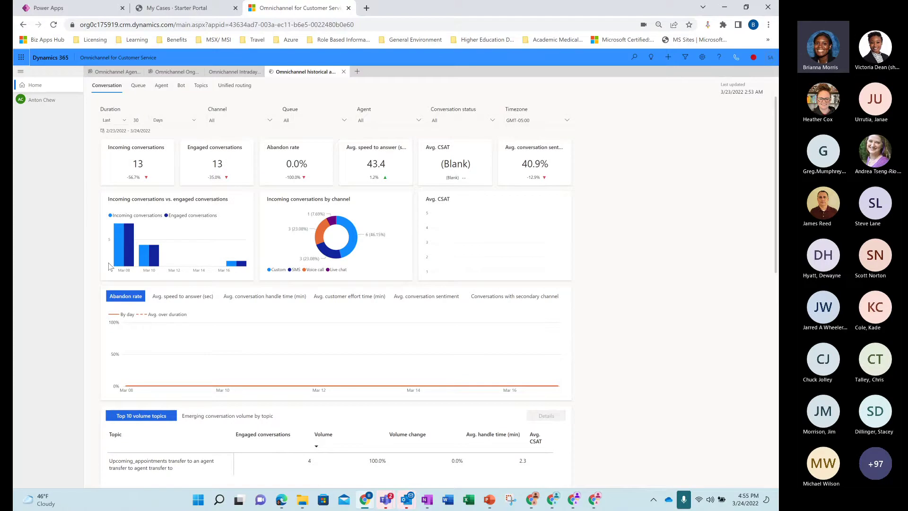
mouse_move(322, 236)
click(355, 236)
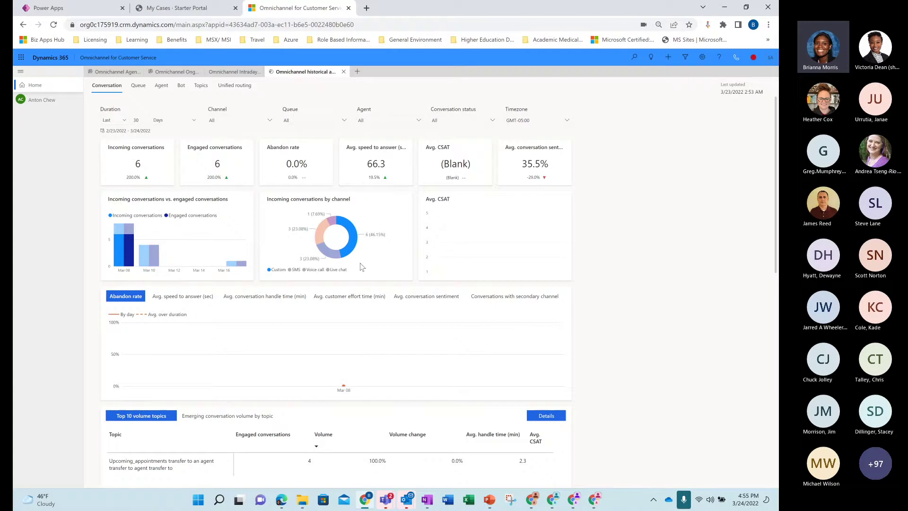
scroll(343, 285, down, 2)
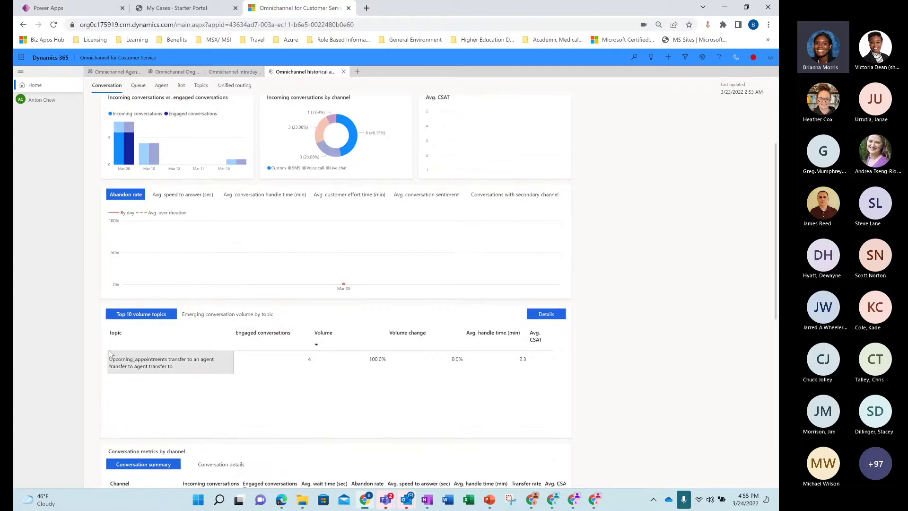
scroll(141, 371, down, 1)
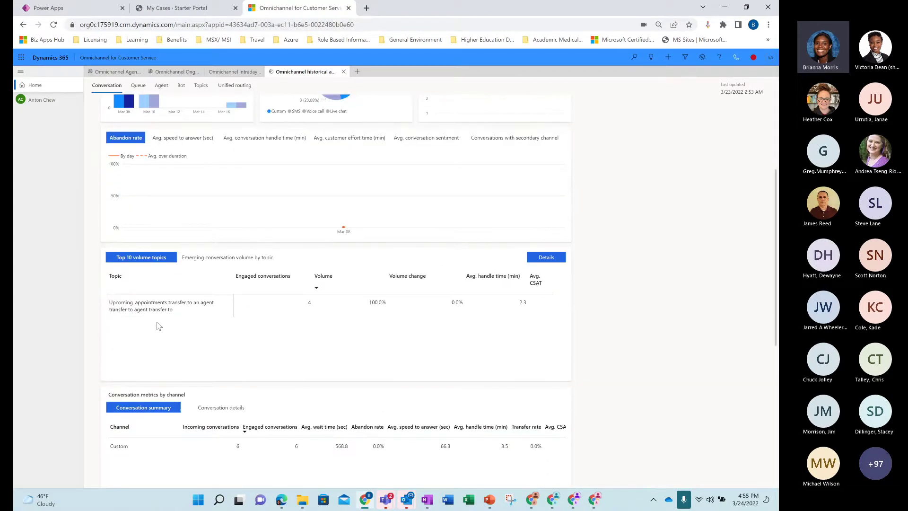
scroll(166, 327, down, 1)
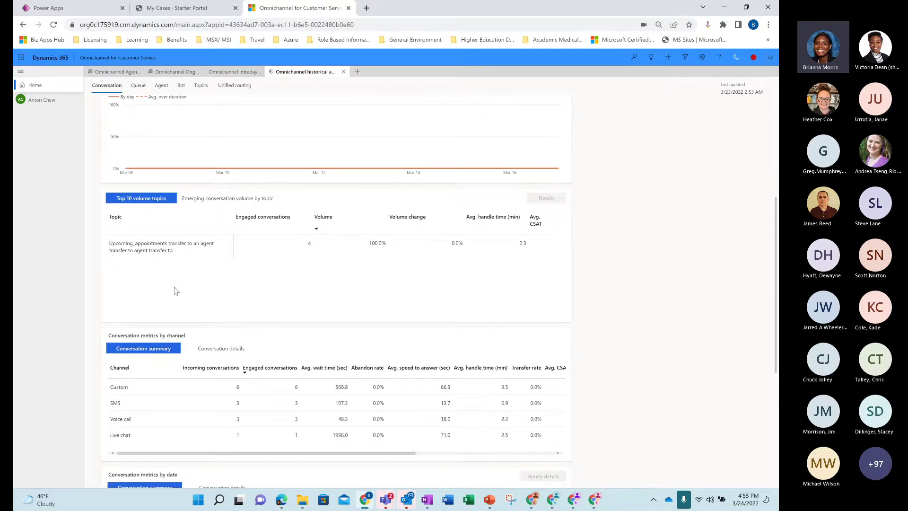
scroll(187, 413, down, 1)
scroll(199, 340, down, 1)
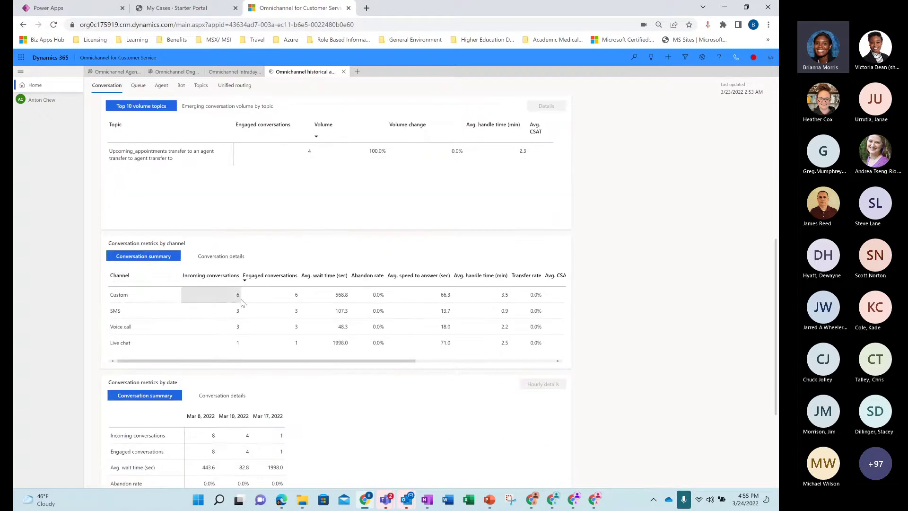
scroll(239, 305, down, 1)
scroll(243, 315, up, 5)
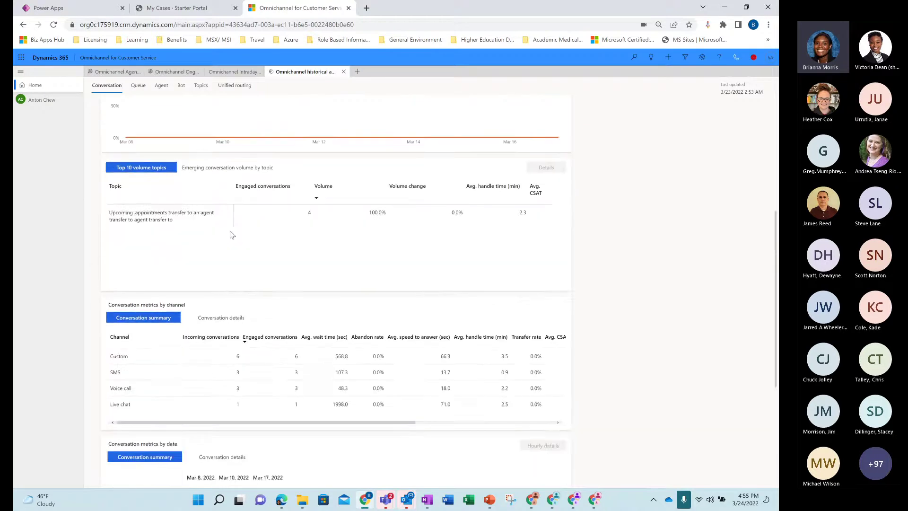
Step: Show the Agent report: 15 engaged sessions, 2.2 average handle time, 39.4% sentiment across two agents
click(163, 86)
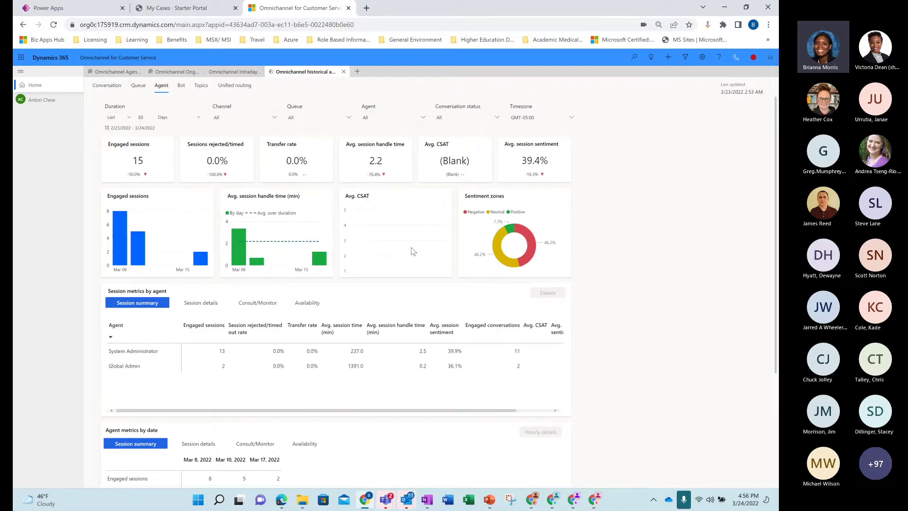
scroll(273, 286, down, 1)
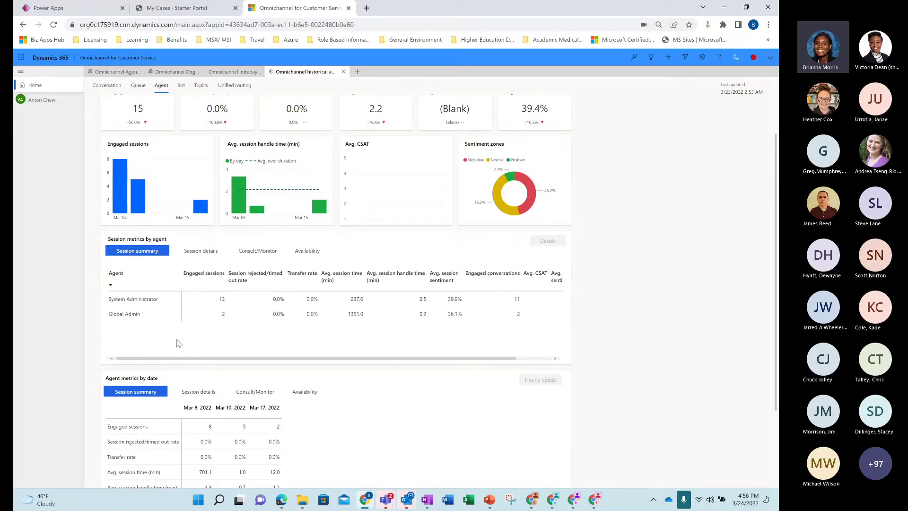
scroll(289, 295, up, 1)
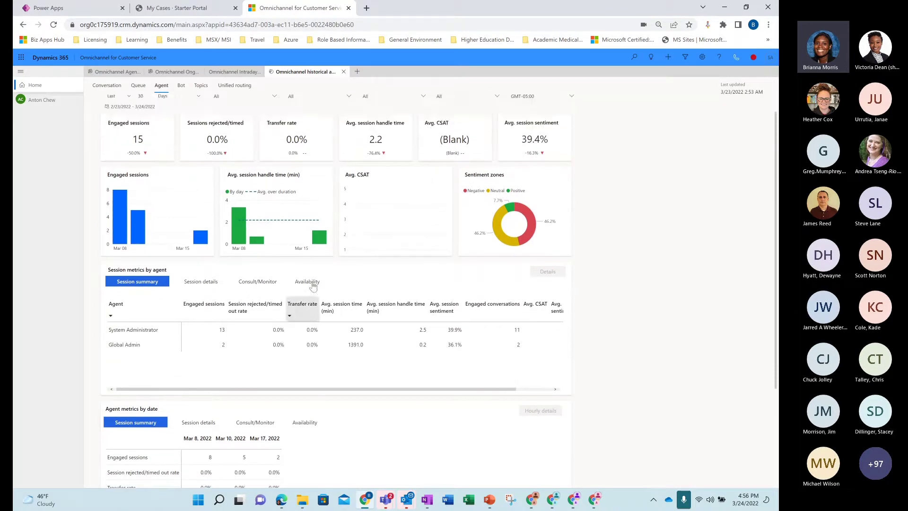
mouse_move(528, 230)
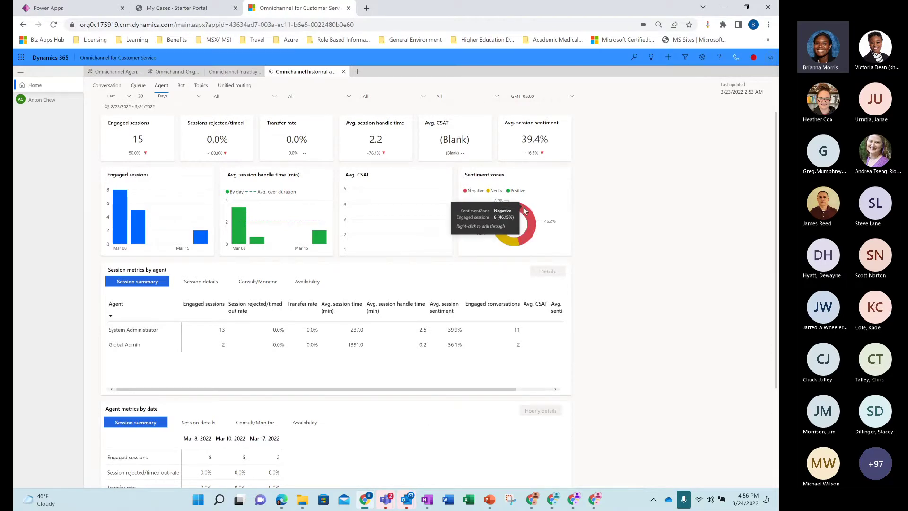
scroll(402, 312, down, 2)
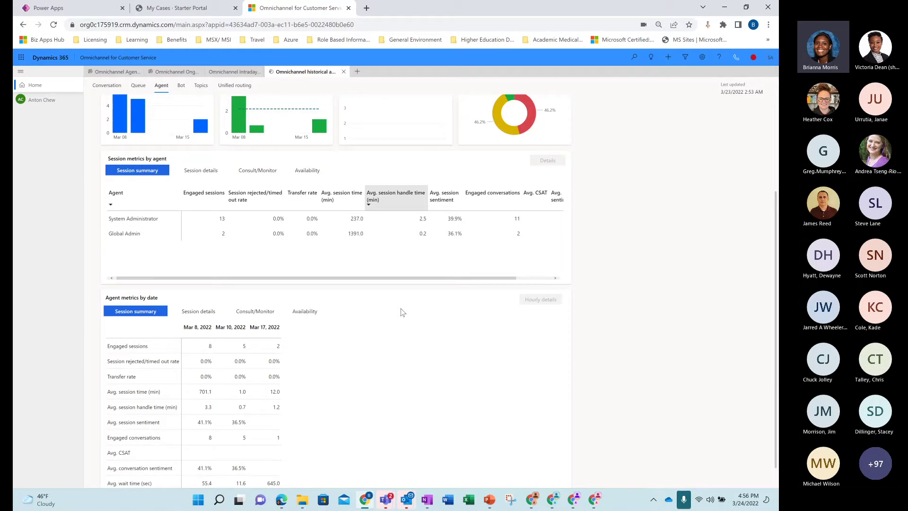
scroll(402, 312, up, 3)
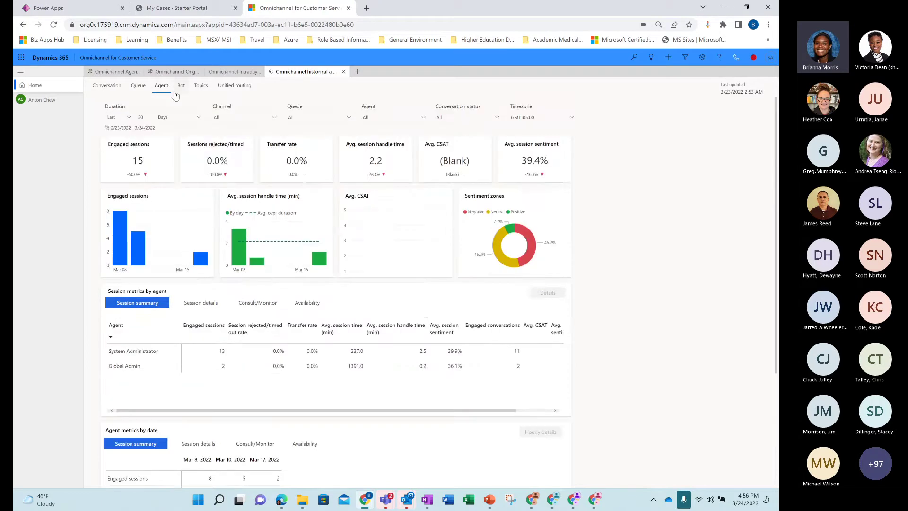
Step: Show the Bot report: 20 conversations, 40.0% resolution and 60.0% escalation across two virtual agents
click(182, 86)
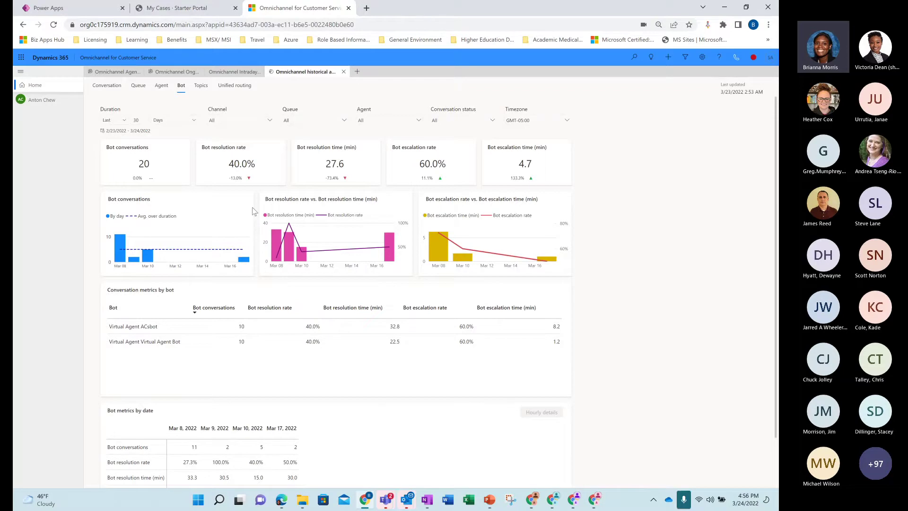
scroll(265, 236, down, 1)
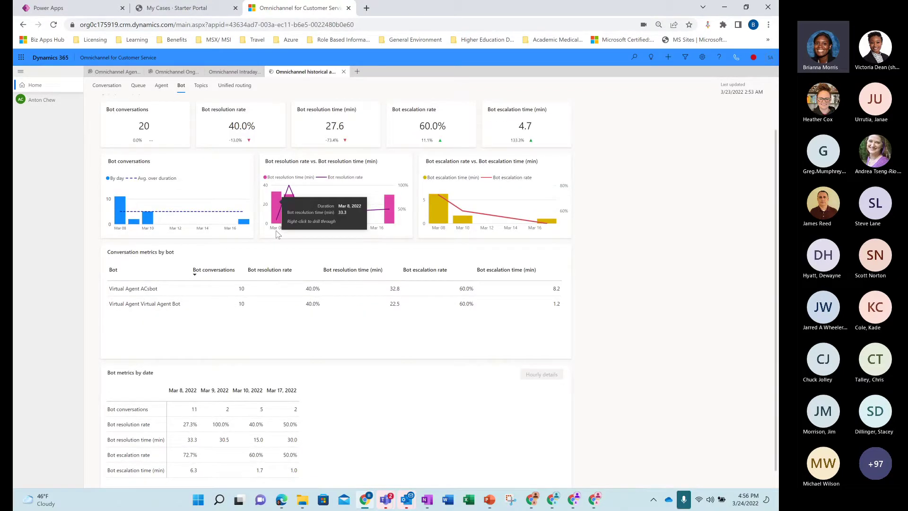
scroll(368, 309, down, 1)
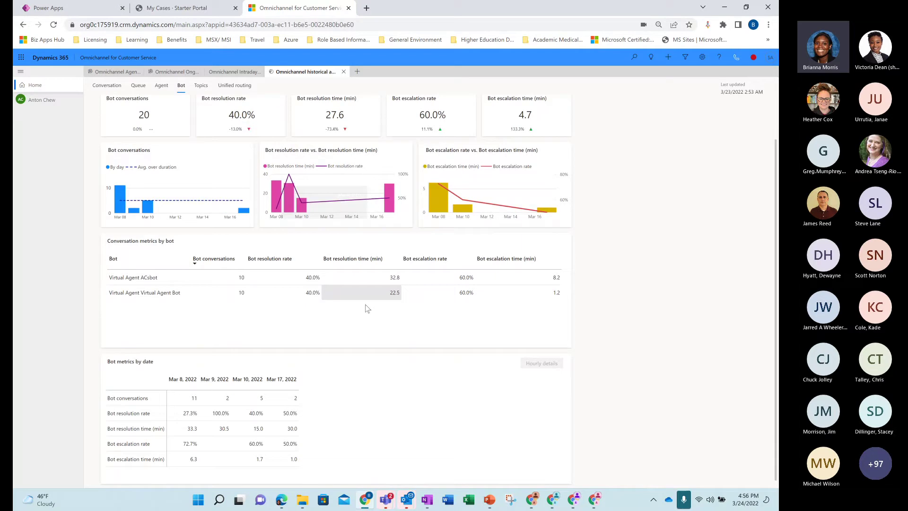
scroll(367, 309, down, 1)
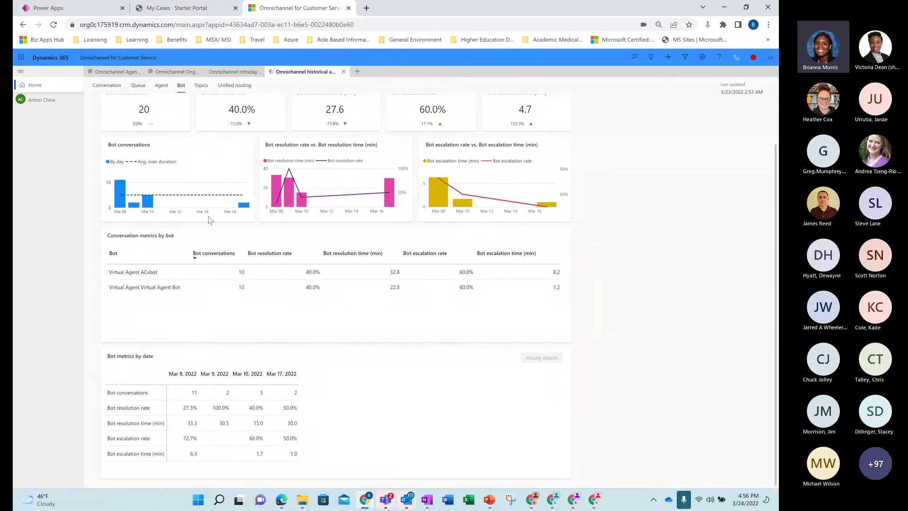
scroll(210, 220, up, 2)
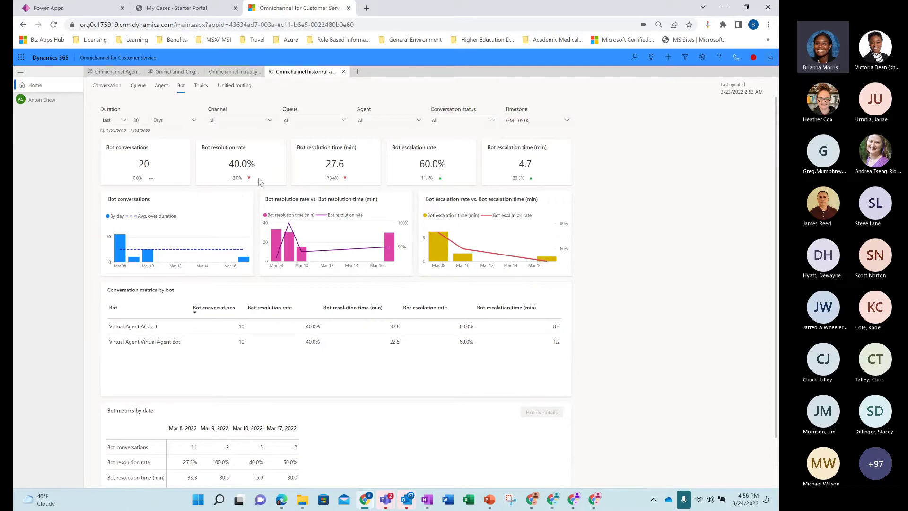
Step: In the Topics view, select Upcoming_appointments and drill through to its detailed analytics
click(208, 88)
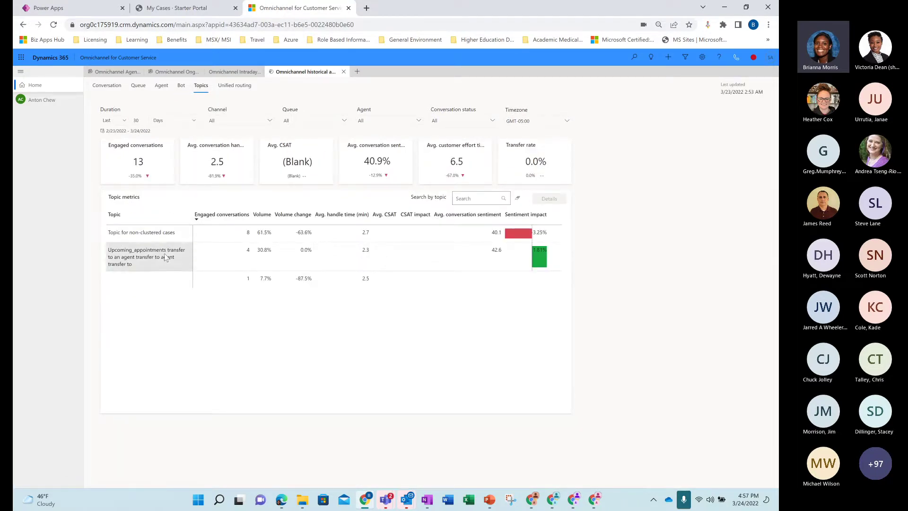
click(478, 197)
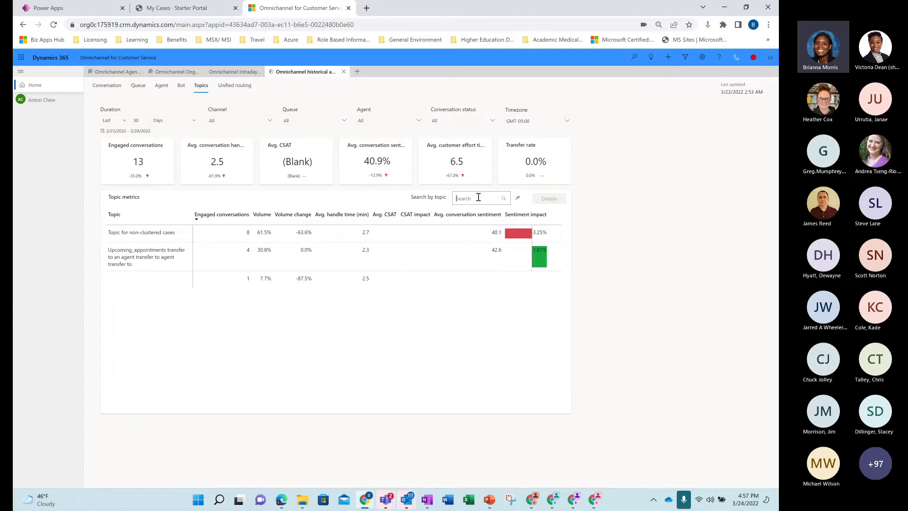
click(163, 263)
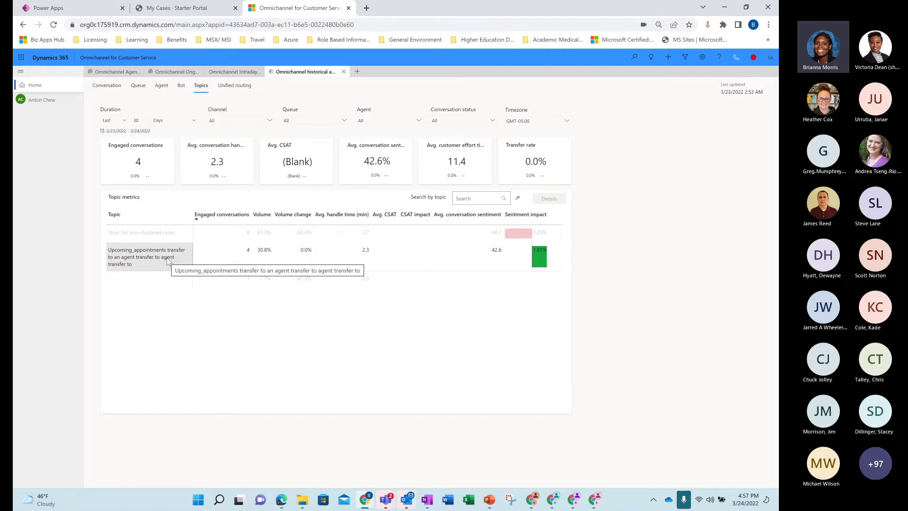
click(253, 247)
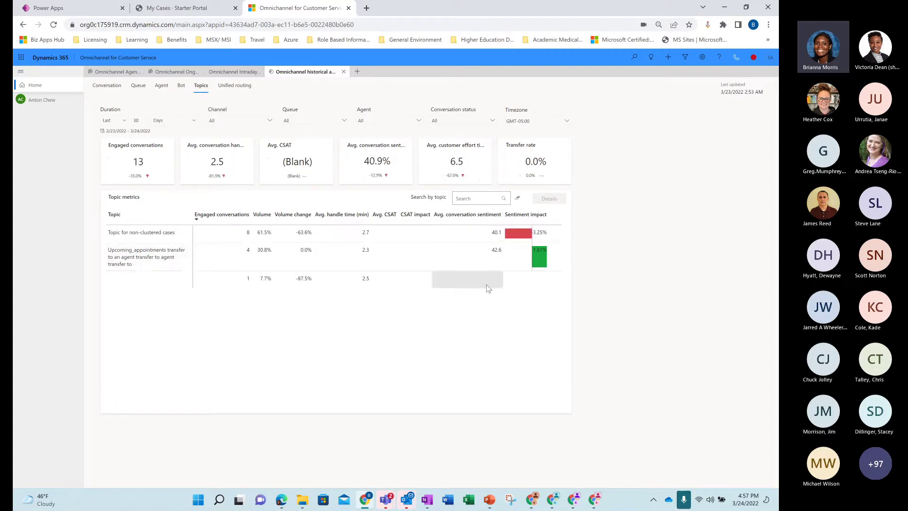
click(159, 264)
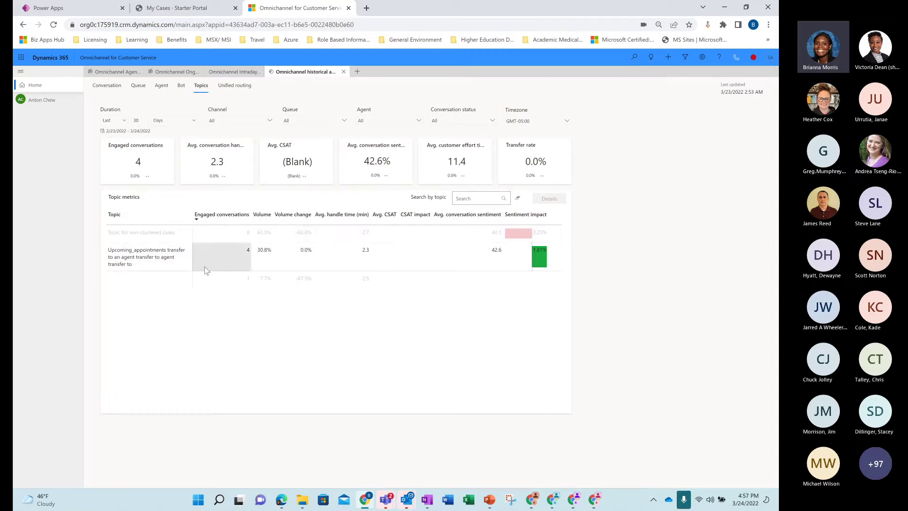
click(171, 269)
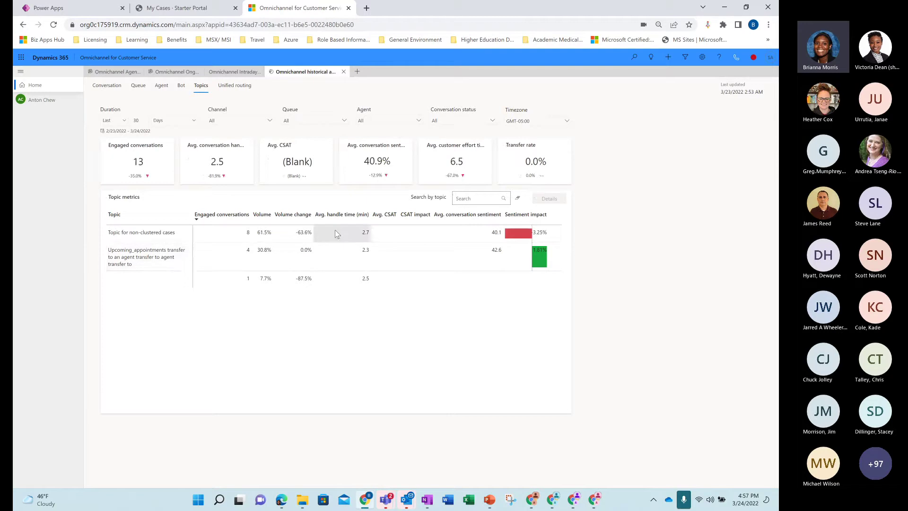
click(201, 260)
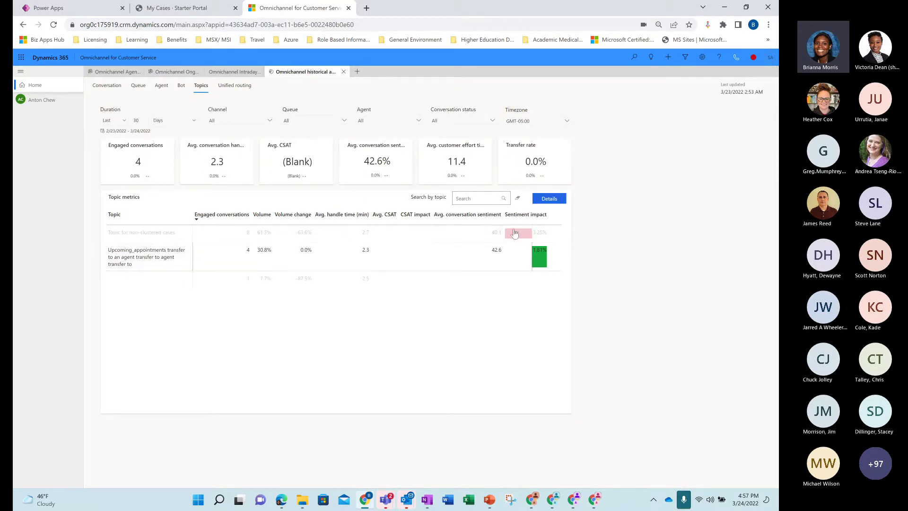
click(549, 198)
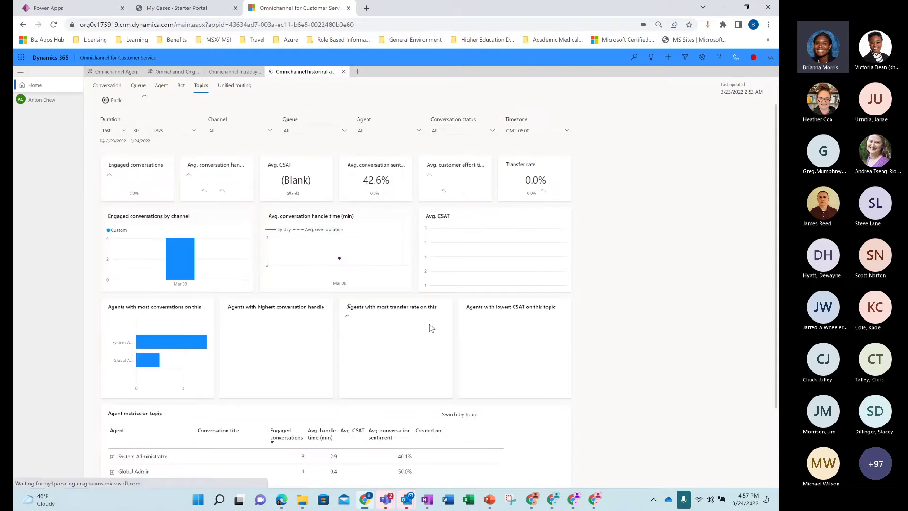
Step: Expand System Administrator's conversations on this topic and open the first conversation's transcript
scroll(110, 393, down, 2)
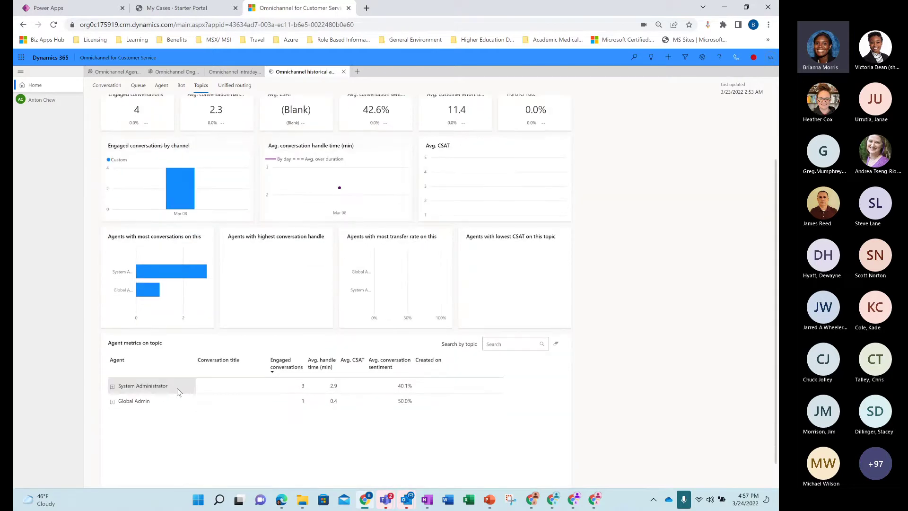
click(112, 385)
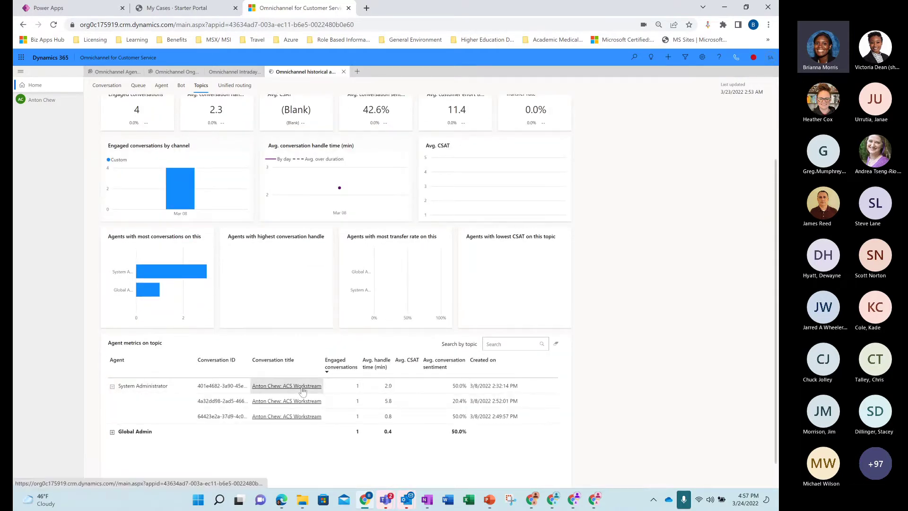
click(318, 385)
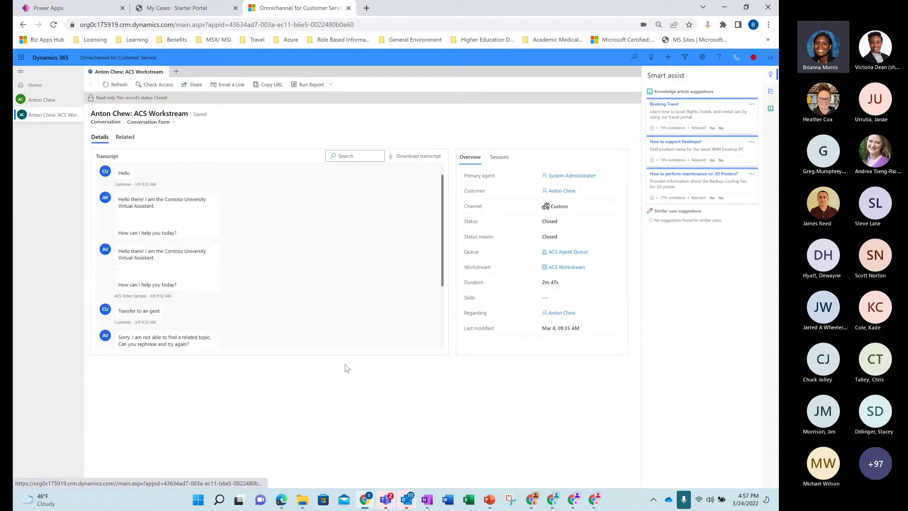
mouse_move(383, 506)
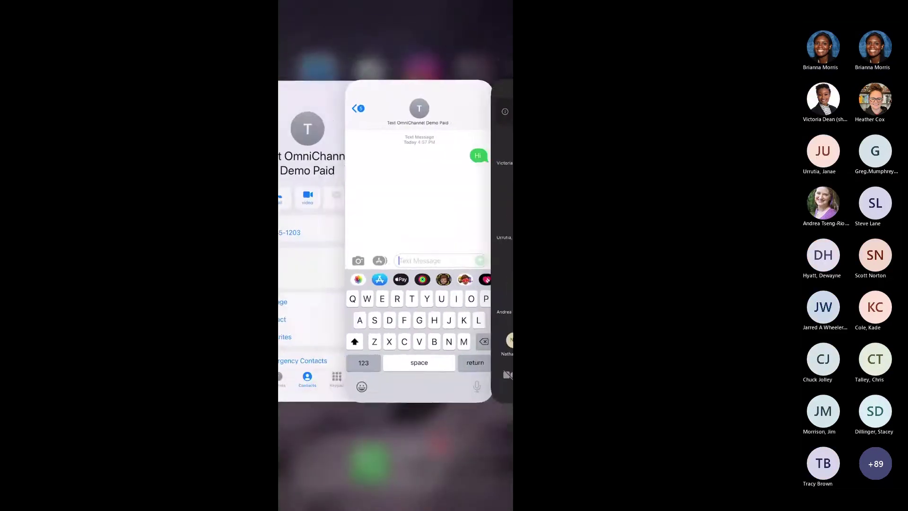
Step: Delete the stray 'H', review the virtual agent's SMS replies, then return to the Teams call
text(H)
key(BackSpace)
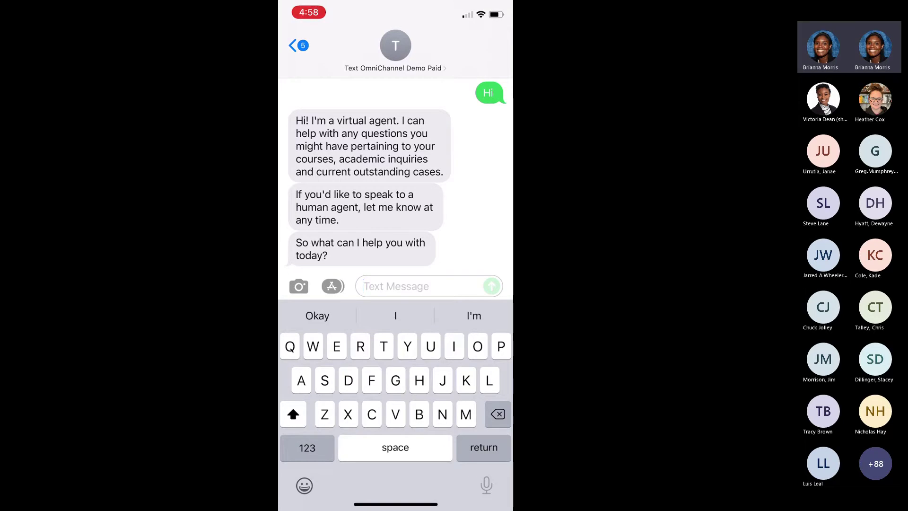
scroll(395, 179, down, 1)
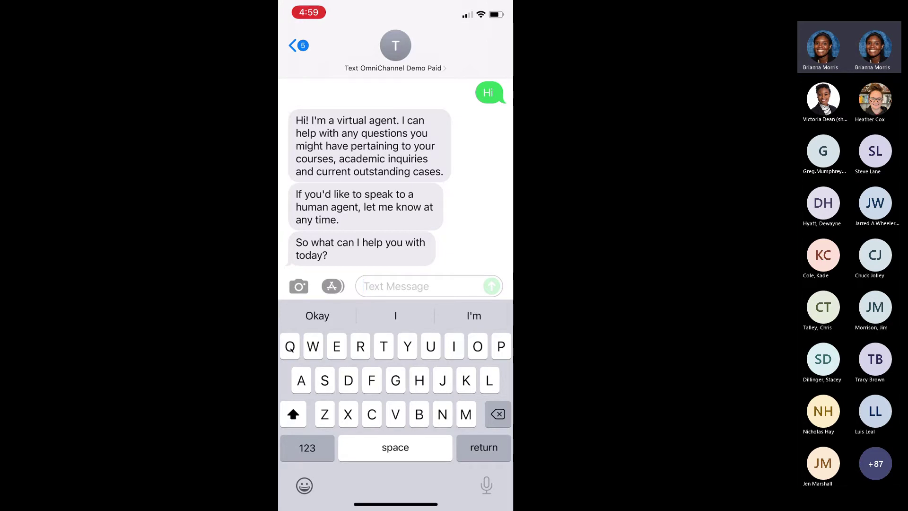
drag(395, 504, 395, 330)
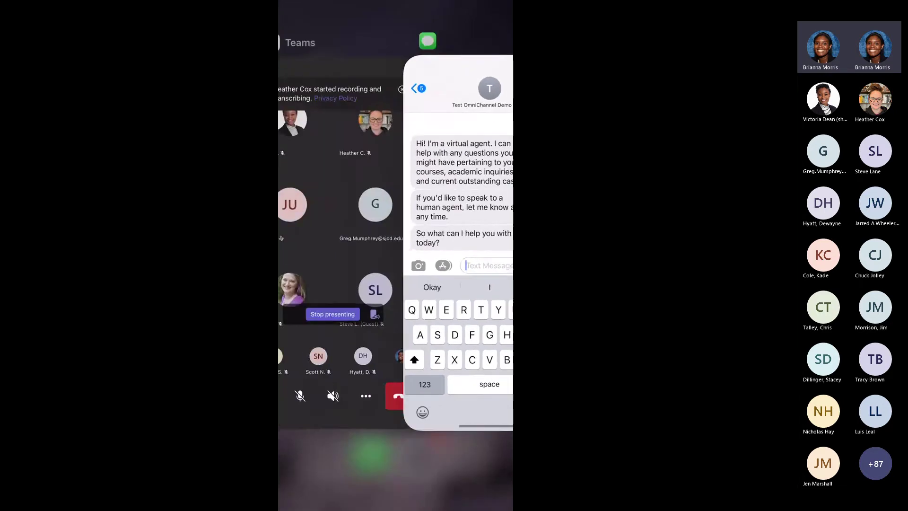
click(395, 256)
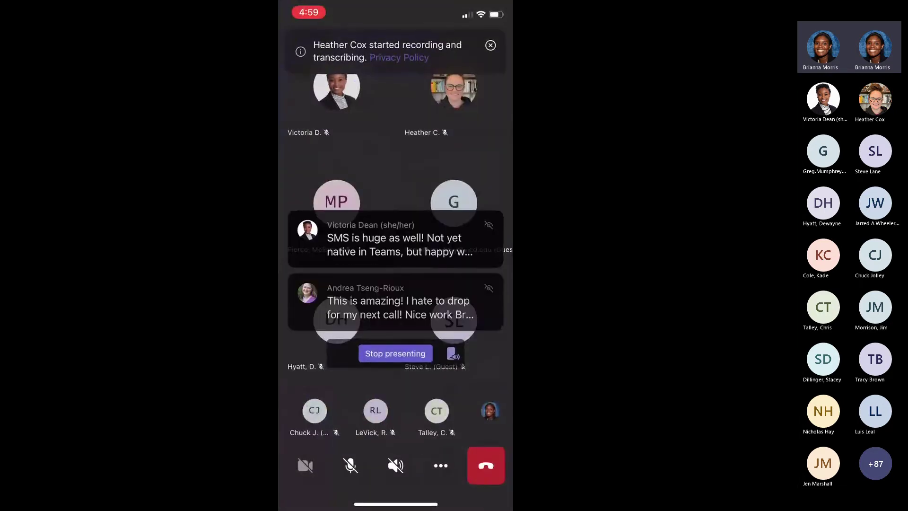